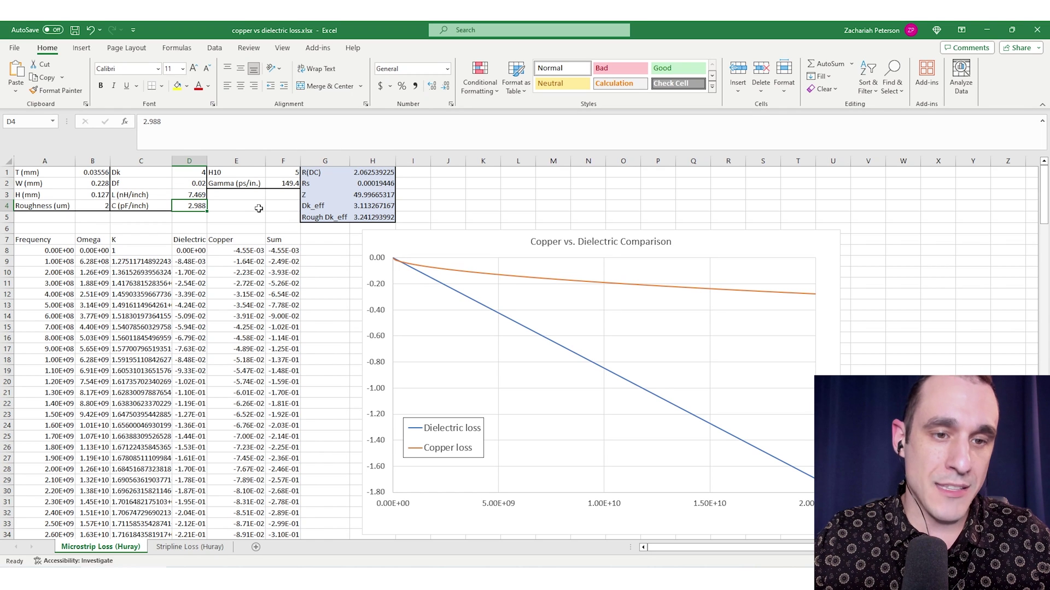
Inspect the Gamma value in F2 and the thickness and width inputs
{"action": "left_click", "coordinate": [280, 183]}
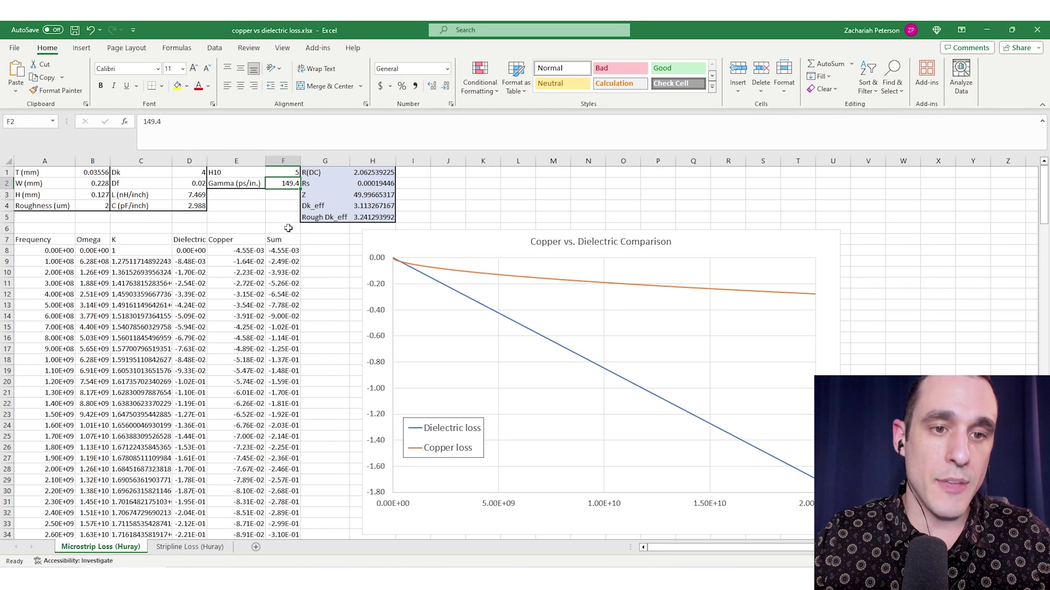
{"action": "left_click", "coordinate": [240, 218]}
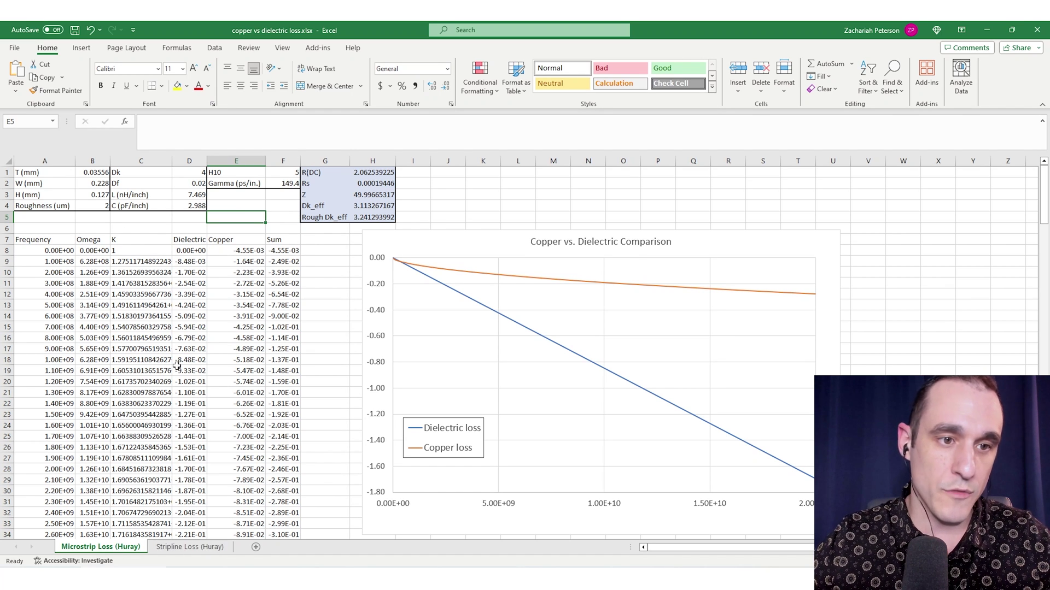
{"action": "left_click_drag", "start_coordinate": [96, 175], "coordinate": [95, 187]}
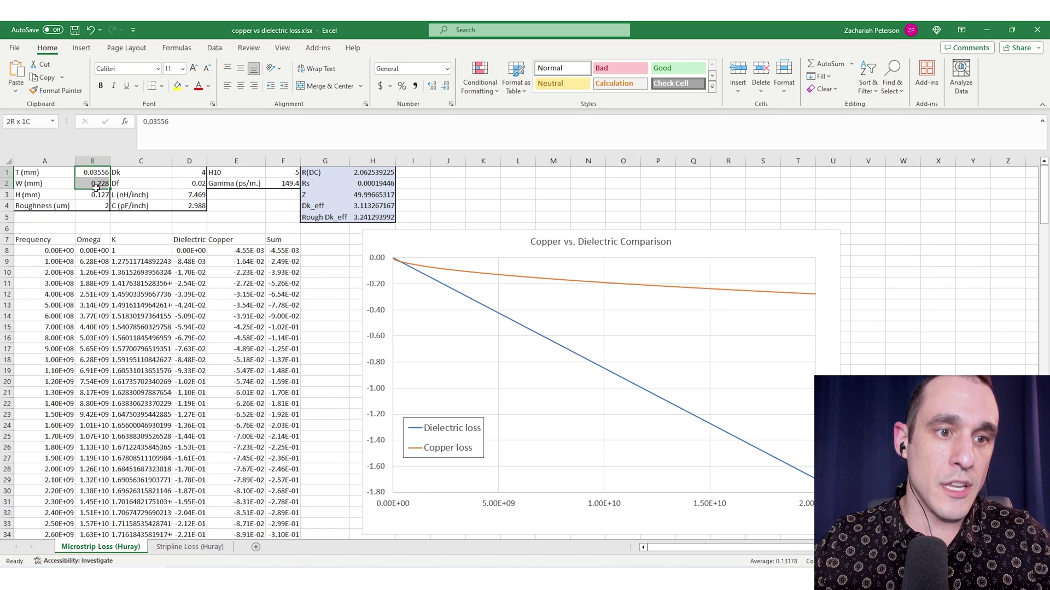
{"action": "left_click", "coordinate": [223, 210]}
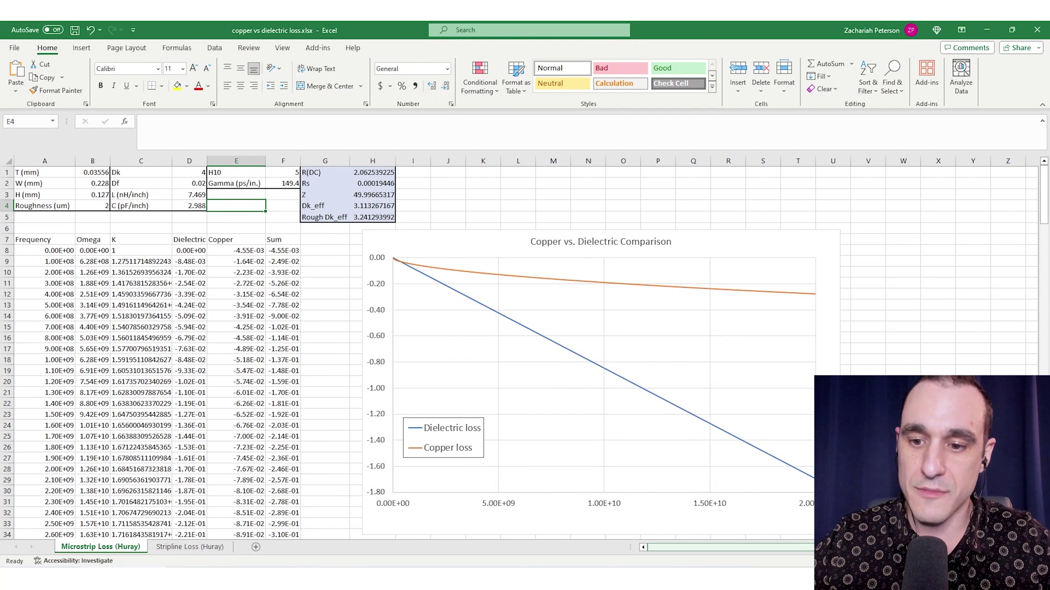
Move the second chart left and reset its vertical axis minimum to automatic
{"action": "scroll", "coordinate": [954, 291], "scroll_direction": "right", "scroll_amount": 3}
{"action": "left_click_drag", "start_coordinate": [986, 243], "coordinate": [737, 252]}
{"action": "double_click", "coordinate": [623, 445]}
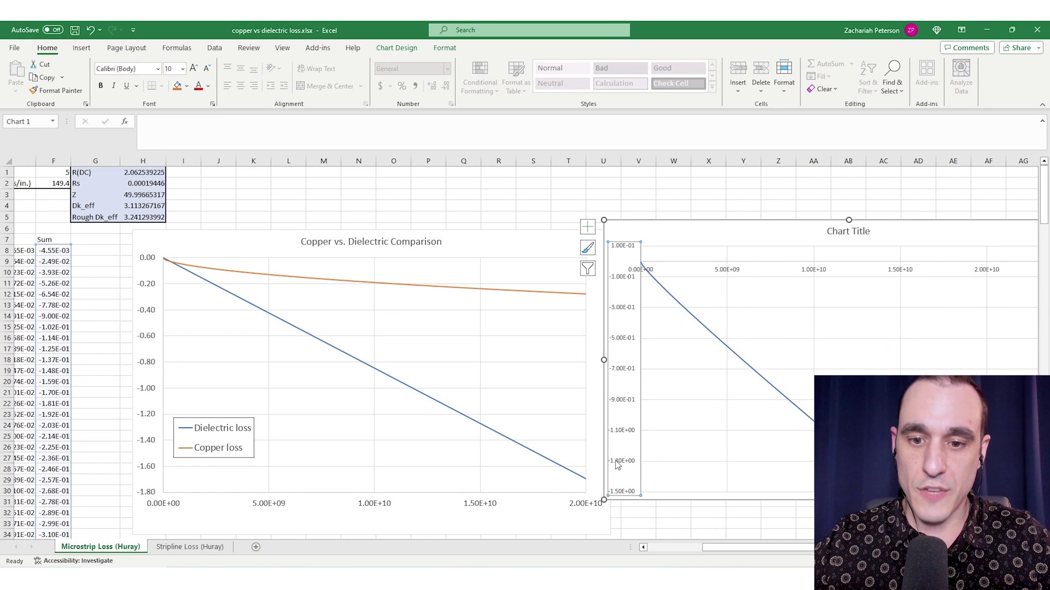
{"action": "left_click", "coordinate": [981, 258]}
{"action": "left_click", "coordinate": [1021, 258]}
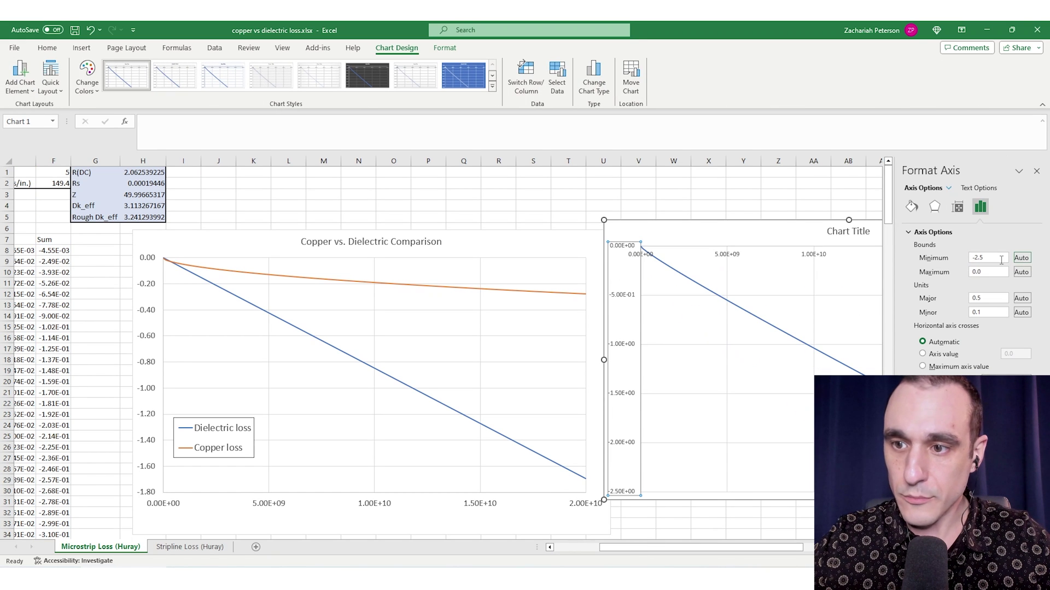
{"action": "left_click", "coordinate": [711, 195]}
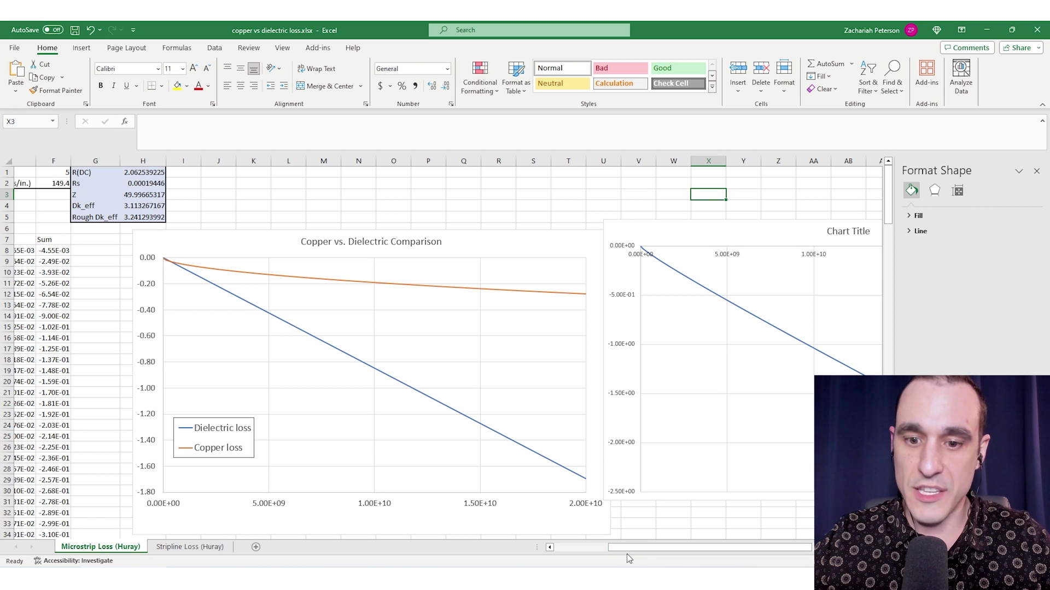
Review the Dk, Df, thickness, width and height input values
{"action": "left_click_drag", "start_coordinate": [682, 545], "coordinate": [605, 556]}
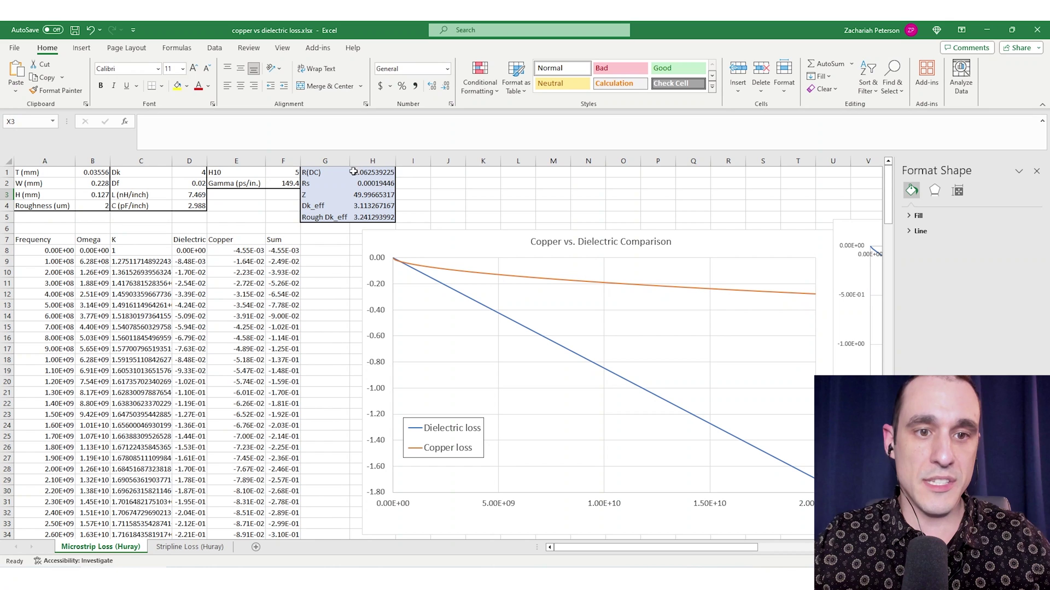
{"action": "left_click", "coordinate": [266, 206]}
{"action": "left_click_drag", "start_coordinate": [96, 176], "coordinate": [95, 192]}
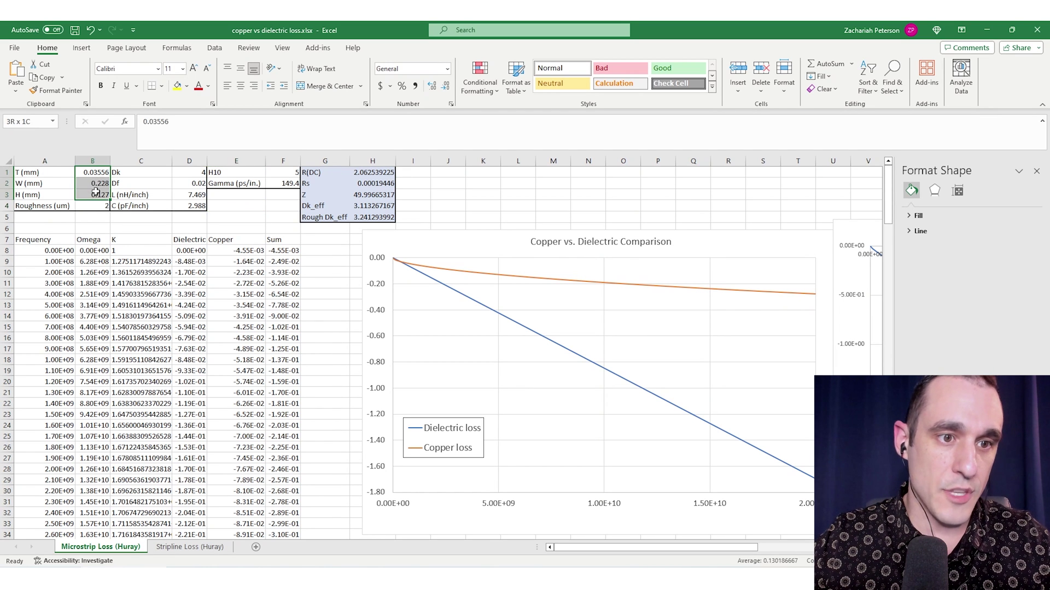
{"action": "left_click", "coordinate": [292, 205]}
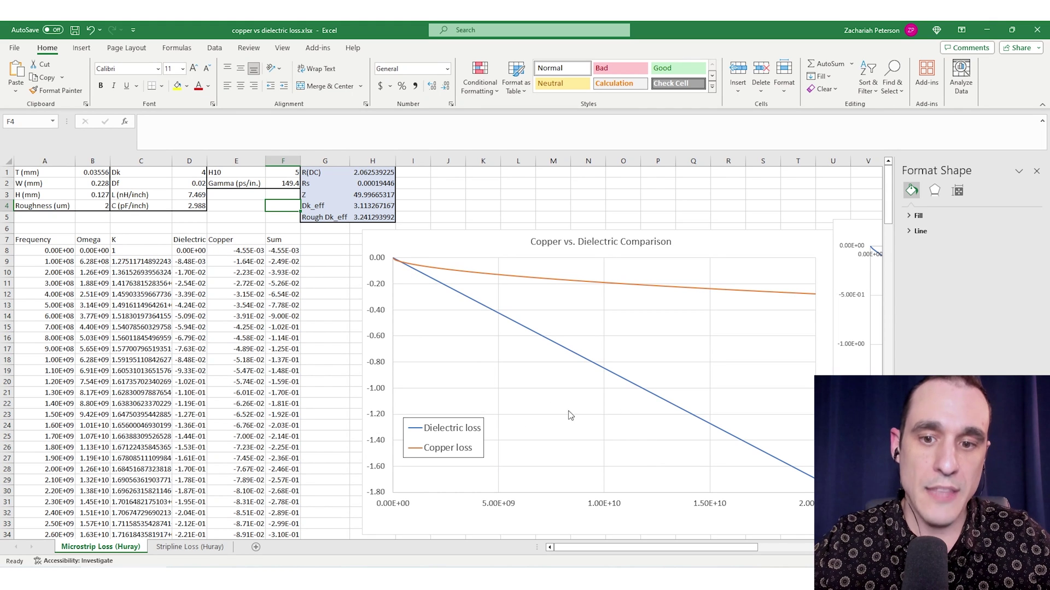
Nudge the second chart slightly right and move the comparison chart left toward the data
{"action": "left_click_drag", "start_coordinate": [601, 547], "coordinate": [717, 545]}
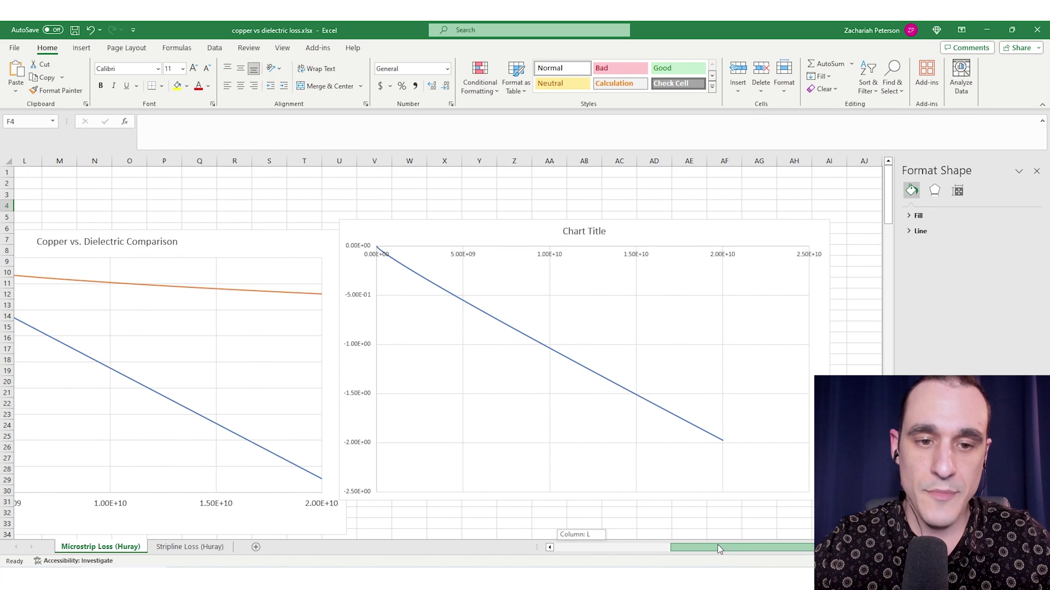
{"action": "left_click_drag", "start_coordinate": [413, 230], "coordinate": [445, 232]}
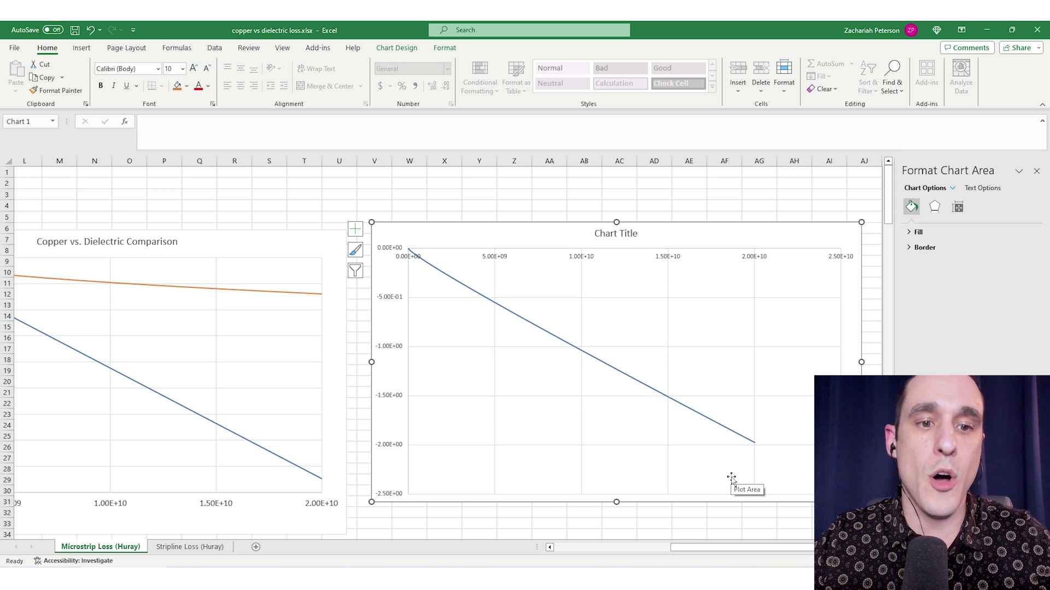
{"action": "left_click_drag", "start_coordinate": [798, 547], "coordinate": [652, 546]}
{"action": "left_click_drag", "start_coordinate": [461, 250], "coordinate": [404, 245]}
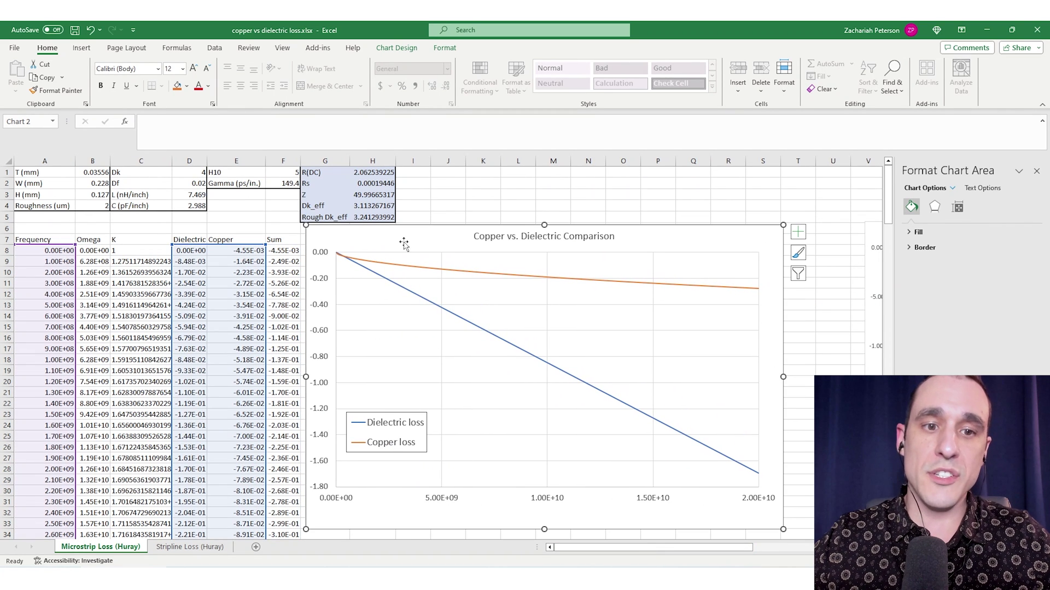
Check the roughness value in B4, then select the Df cell D2
{"action": "left_click", "coordinate": [281, 171]}
{"action": "left_click", "coordinate": [94, 206]}
{"action": "left_click", "coordinate": [254, 204]}
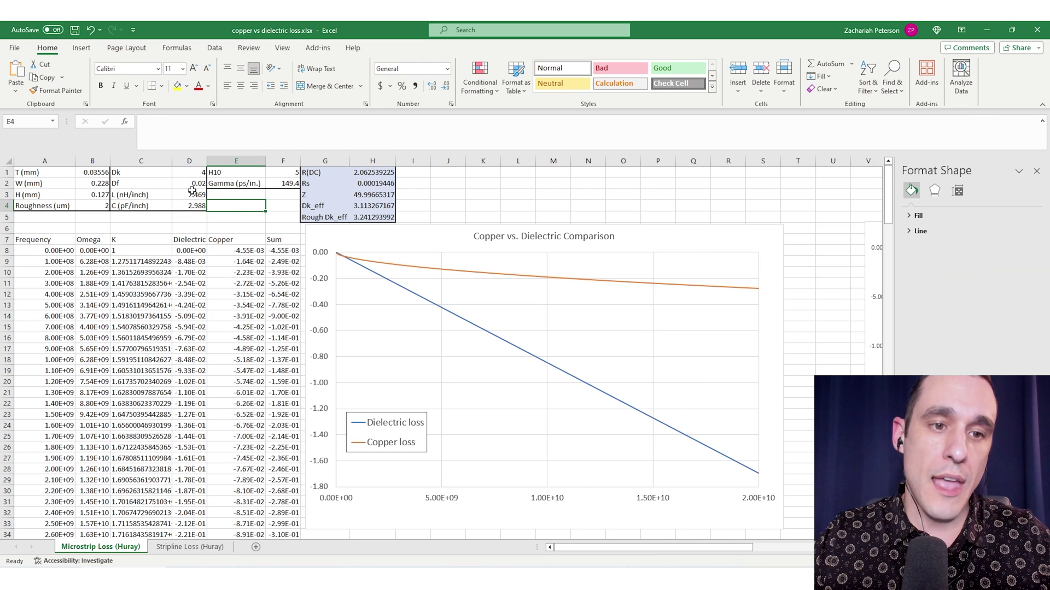
{"action": "left_click", "coordinate": [186, 185]}
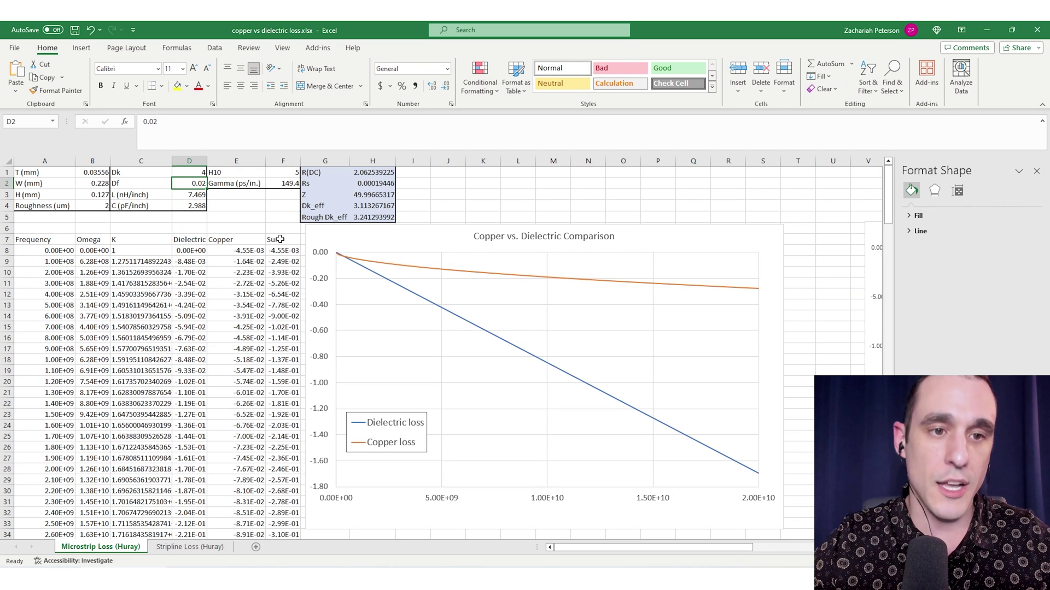
Enter a Df of 0.008 in D2 and view the second chart's updated curve
{"action": "type", "text": ".0"}
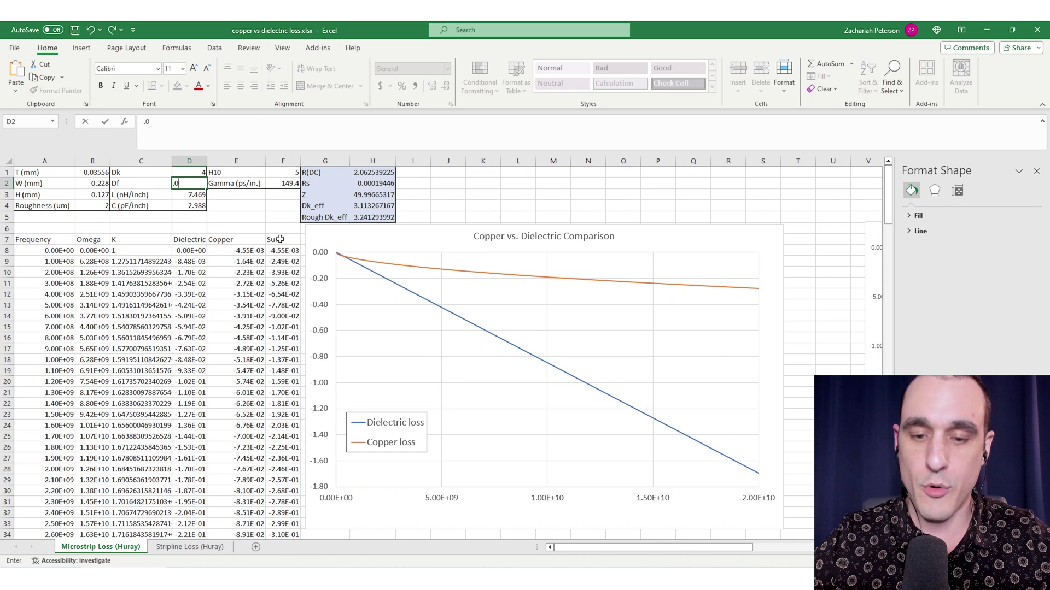
{"action": "type", "text": "08"}
{"action": "key", "text": "Return"}
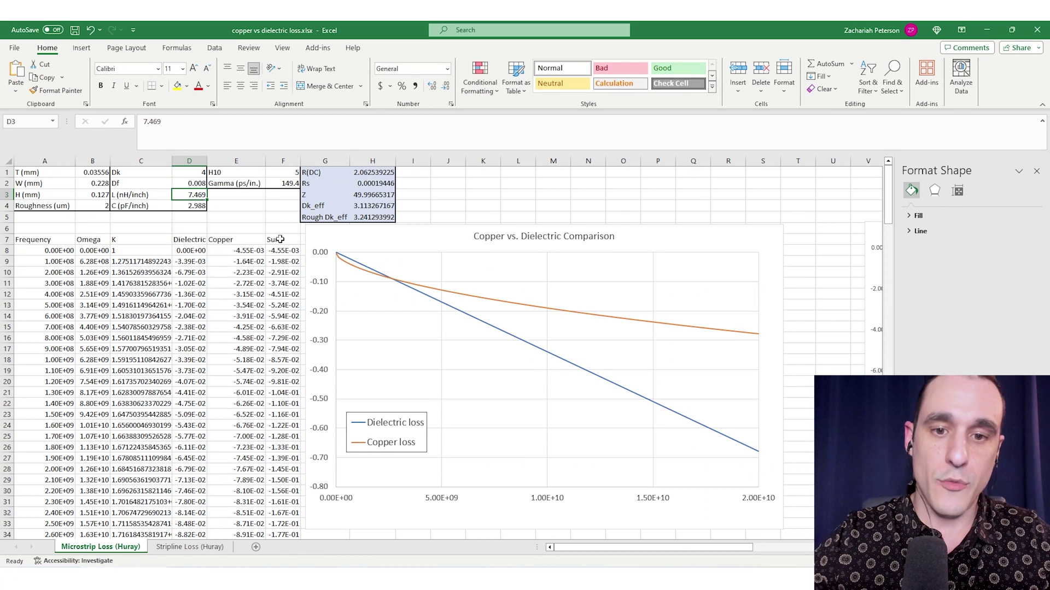
{"action": "left_click", "coordinate": [197, 185]}
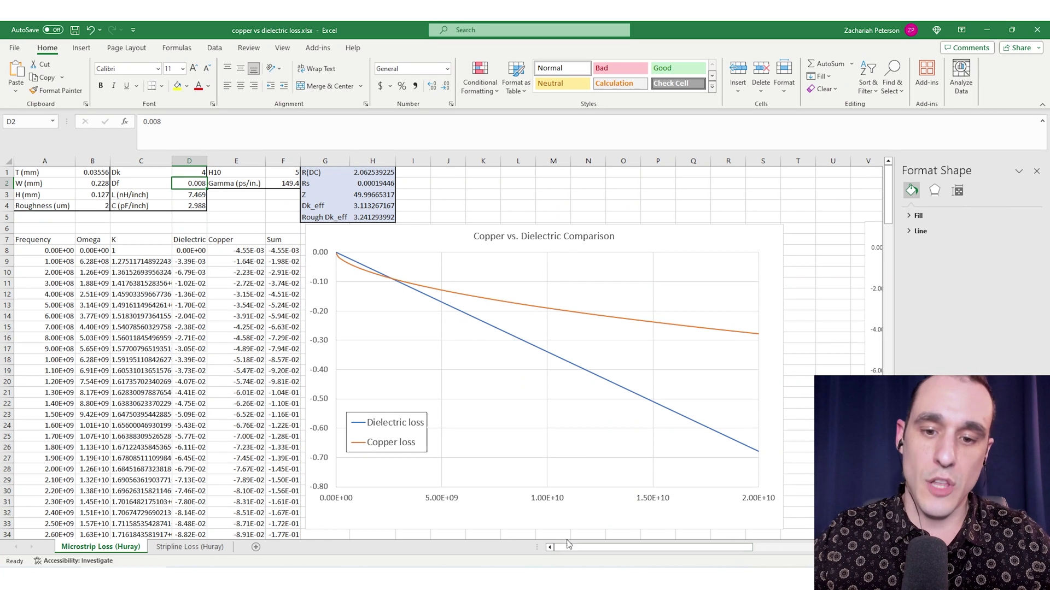
{"action": "left_click_drag", "start_coordinate": [572, 549], "coordinate": [706, 549]}
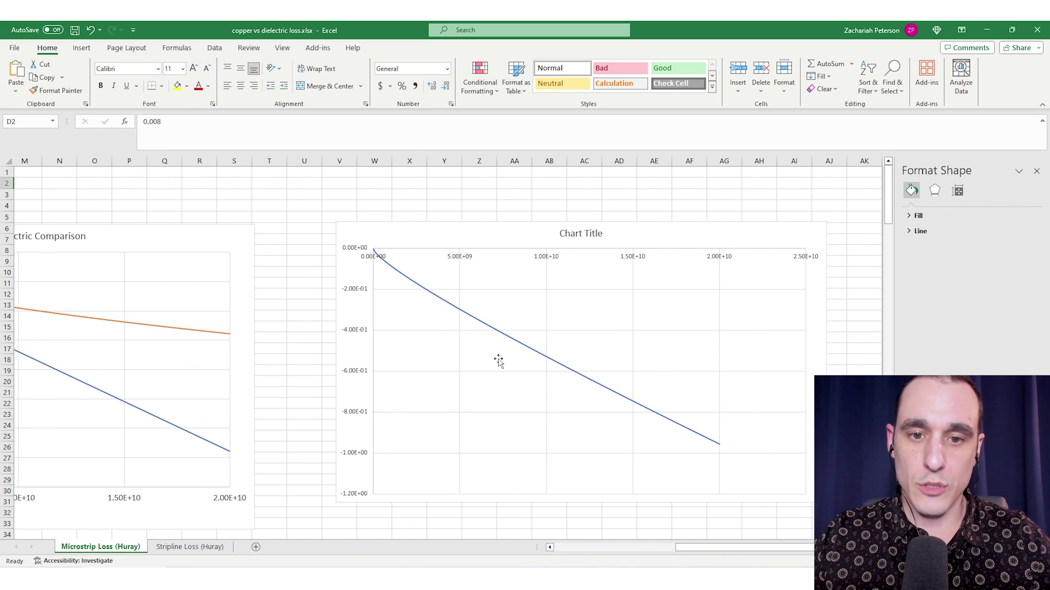
{"action": "left_click_drag", "start_coordinate": [707, 548], "coordinate": [574, 550]}
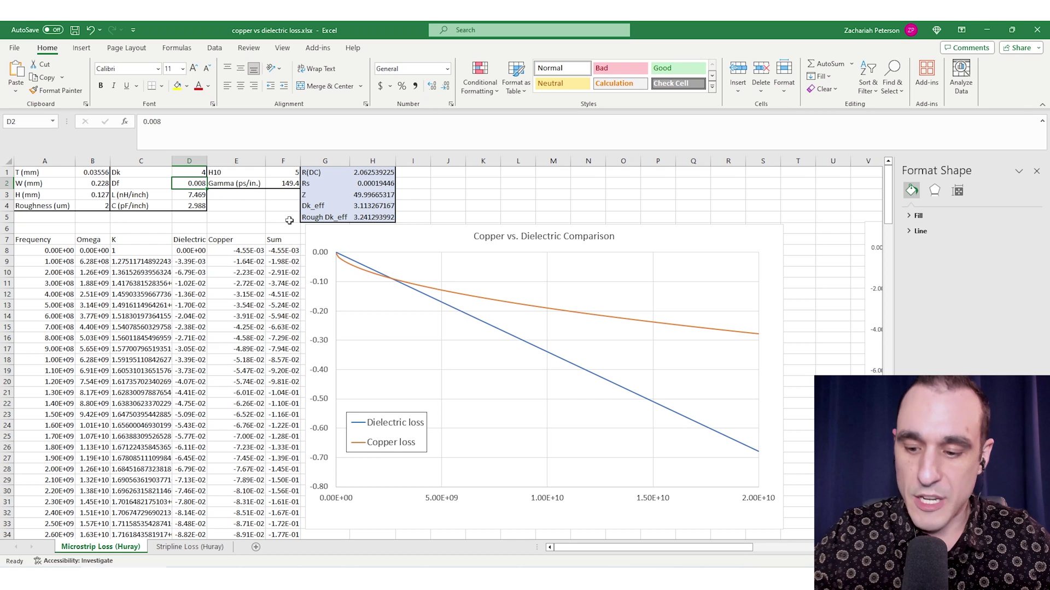
Set Df to 0.0013 and drag the second chart left over the comparison chart
{"action": "type", "text": ".0"}
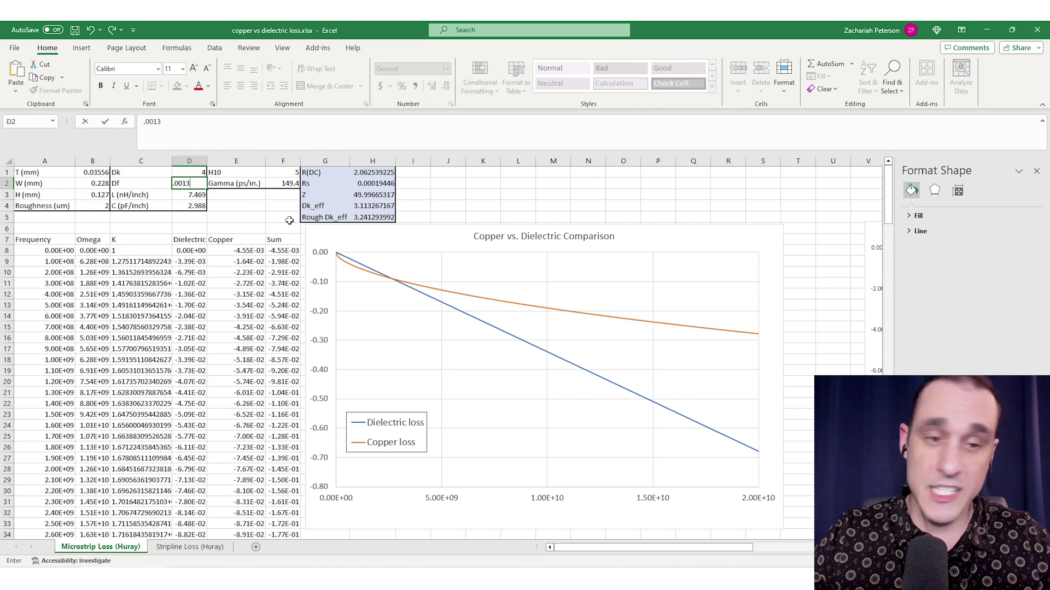
{"action": "key", "text": "Return"}
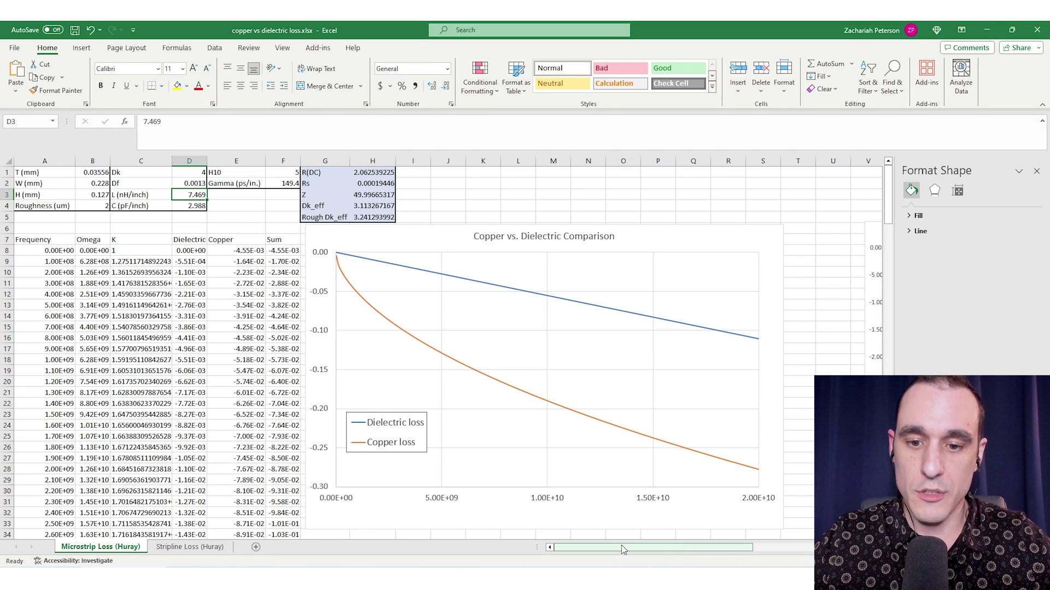
{"action": "left_click_drag", "start_coordinate": [621, 546], "coordinate": [684, 533]}
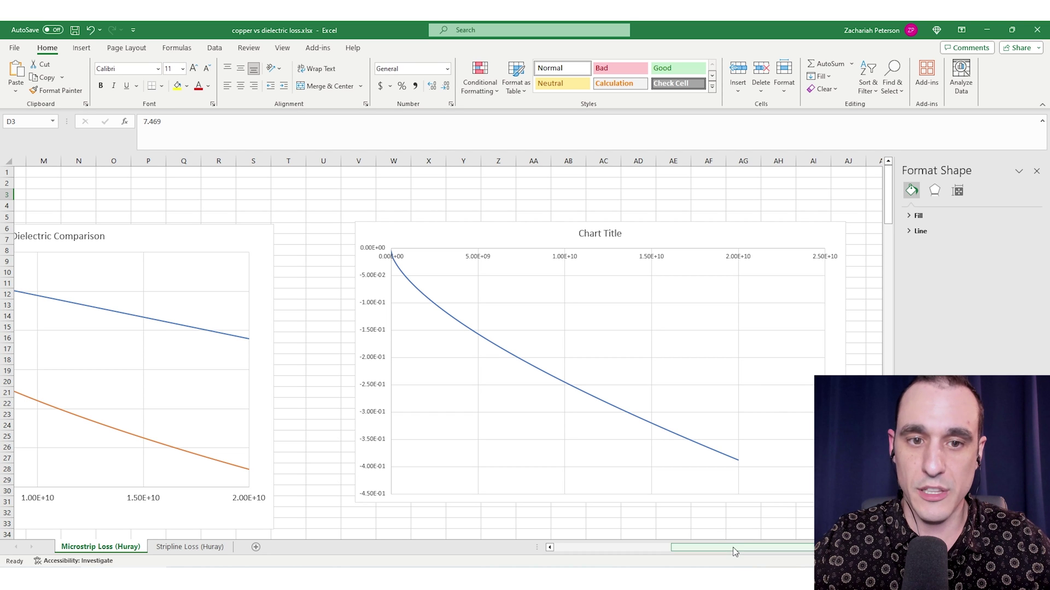
{"action": "left_click_drag", "start_coordinate": [837, 229], "coordinate": [236, 229]}
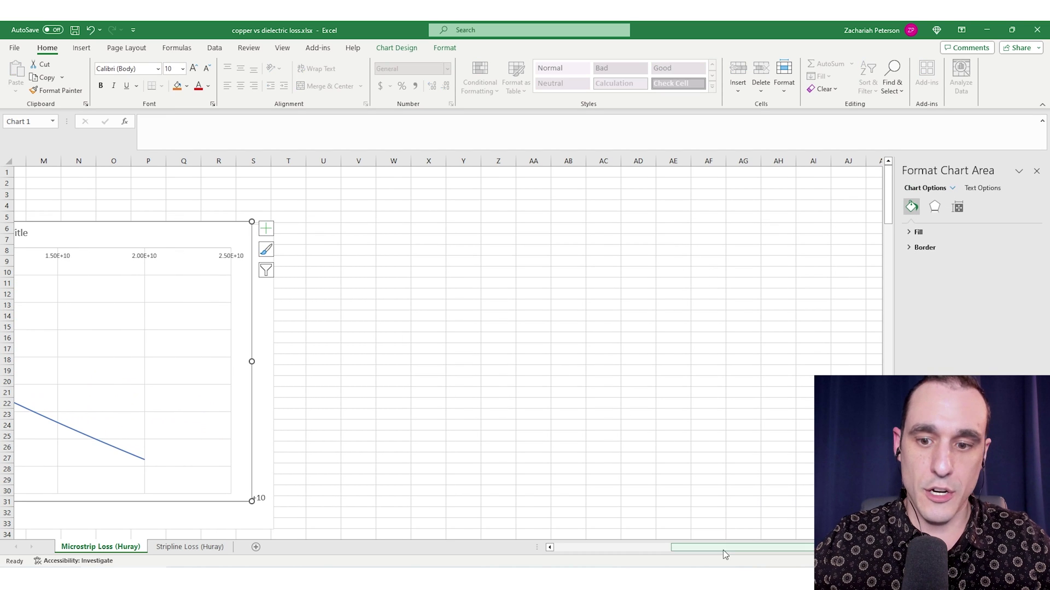
Reposition the second chart and fix its vertical axis minimum bound at -1
{"action": "left_click", "coordinate": [644, 548]}
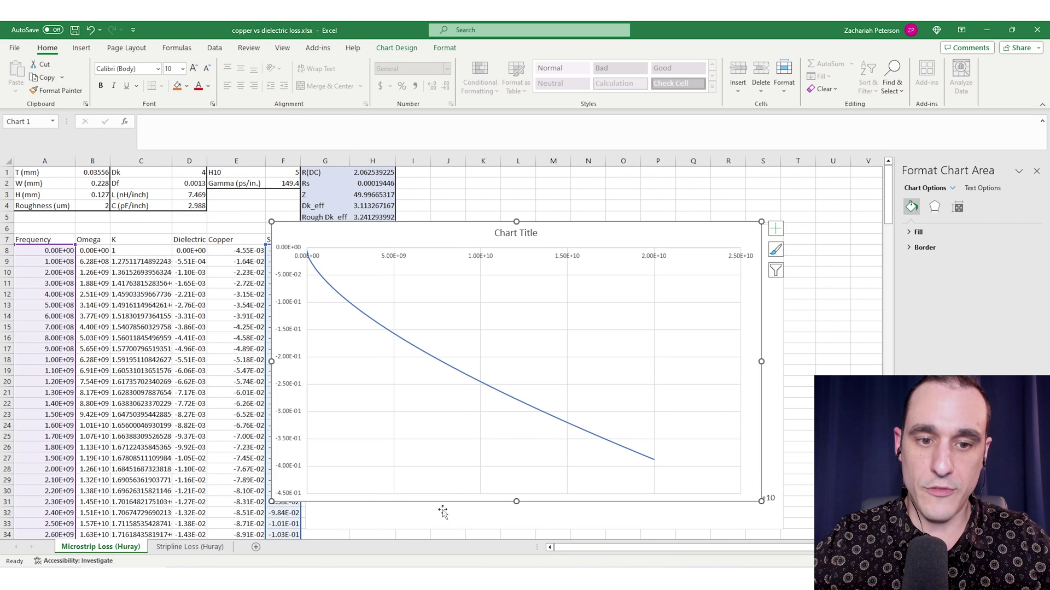
{"action": "left_click_drag", "start_coordinate": [334, 238], "coordinate": [393, 245]}
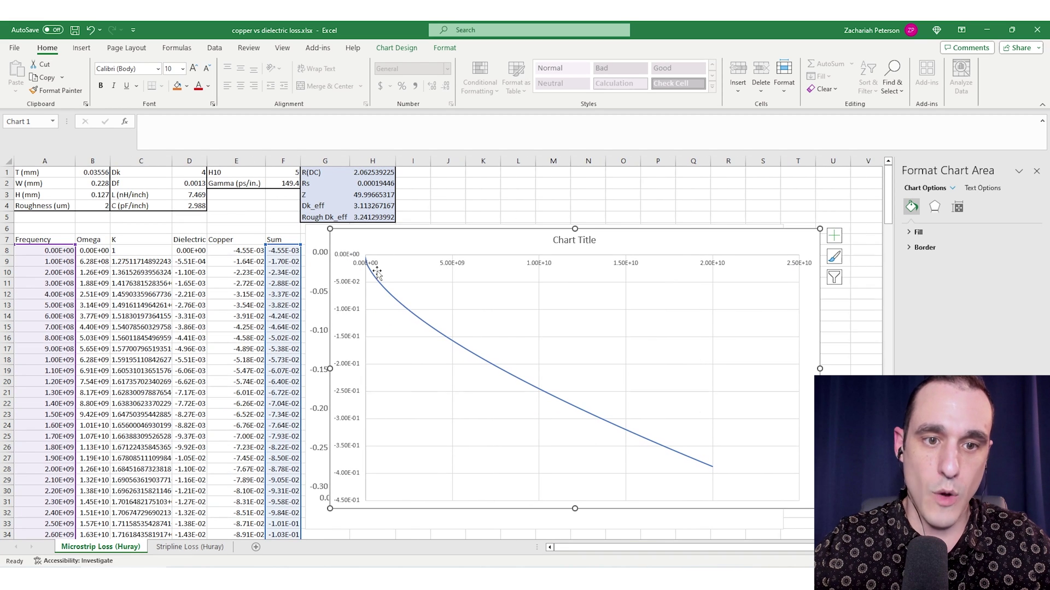
{"action": "left_click", "coordinate": [348, 383]}
{"action": "left_click", "coordinate": [979, 206]}
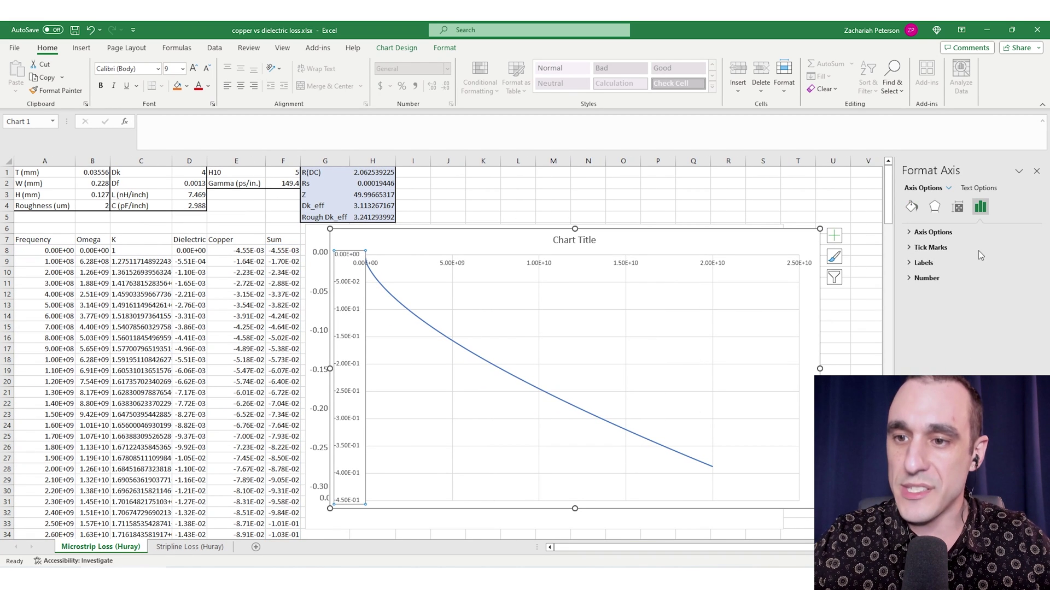
{"action": "left_click", "coordinate": [910, 233]}
{"action": "left_click", "coordinate": [995, 258]}
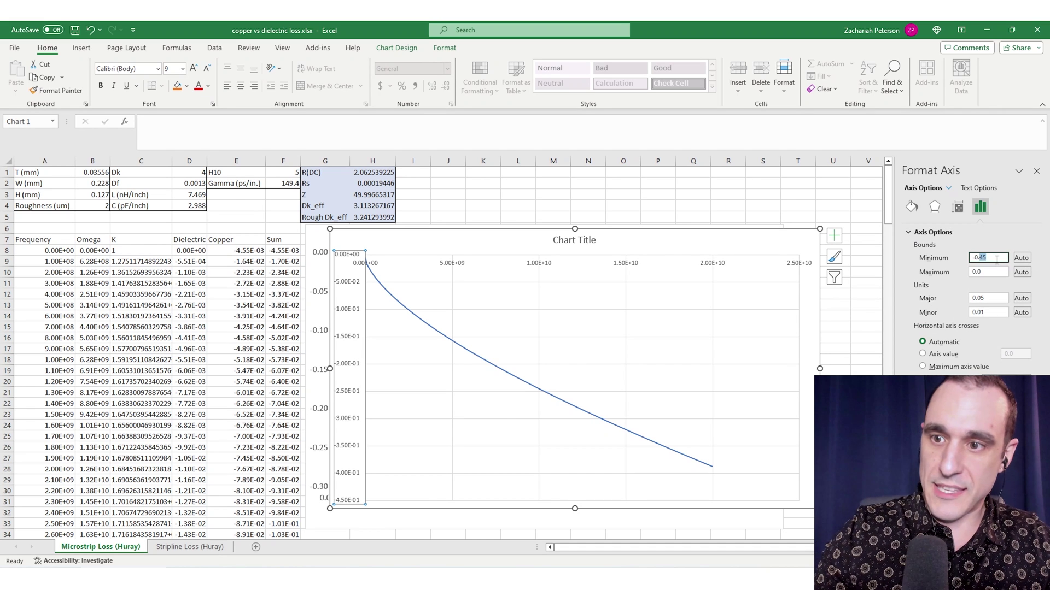
{"action": "type", "text": "-1"}
{"action": "key", "text": "Return"}
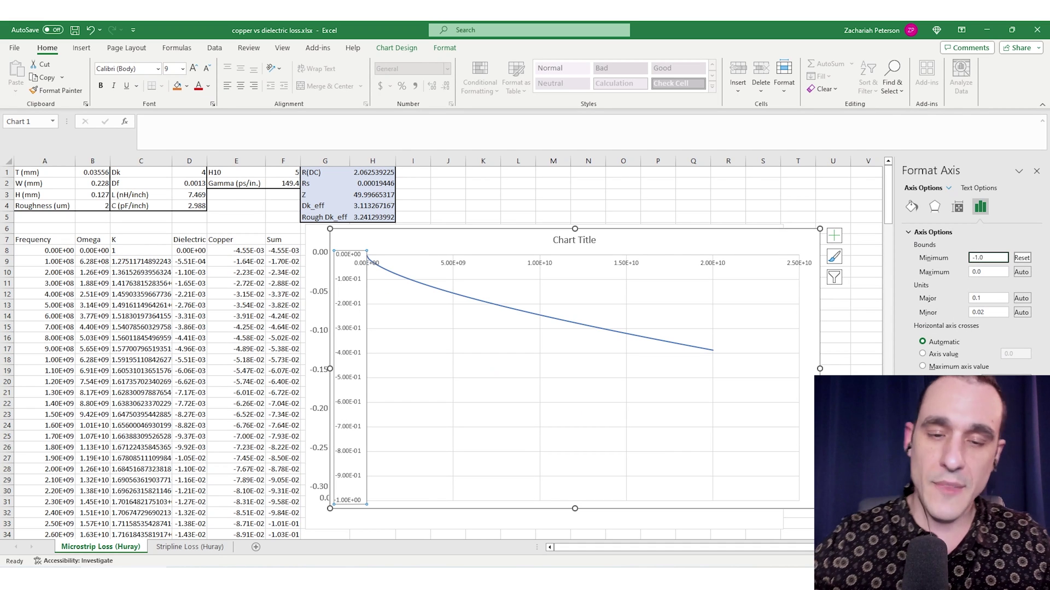
{"action": "left_click", "coordinate": [559, 183]}
{"action": "left_click", "coordinate": [188, 182]}
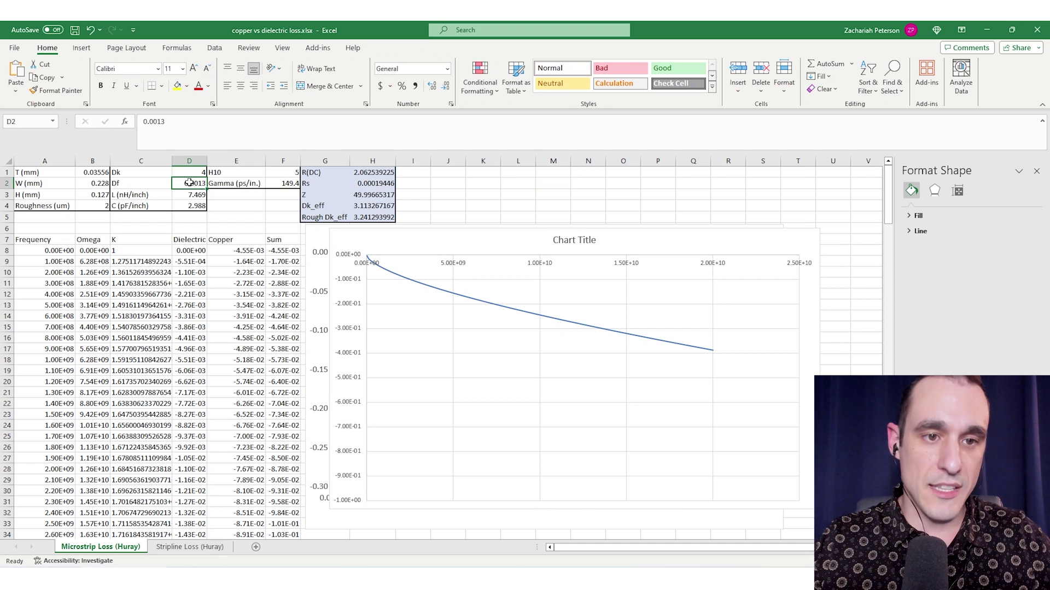
Enter a trial Df of 0.02 in D2
{"action": "type", "text": ".02"}
{"action": "key", "text": "Return"}
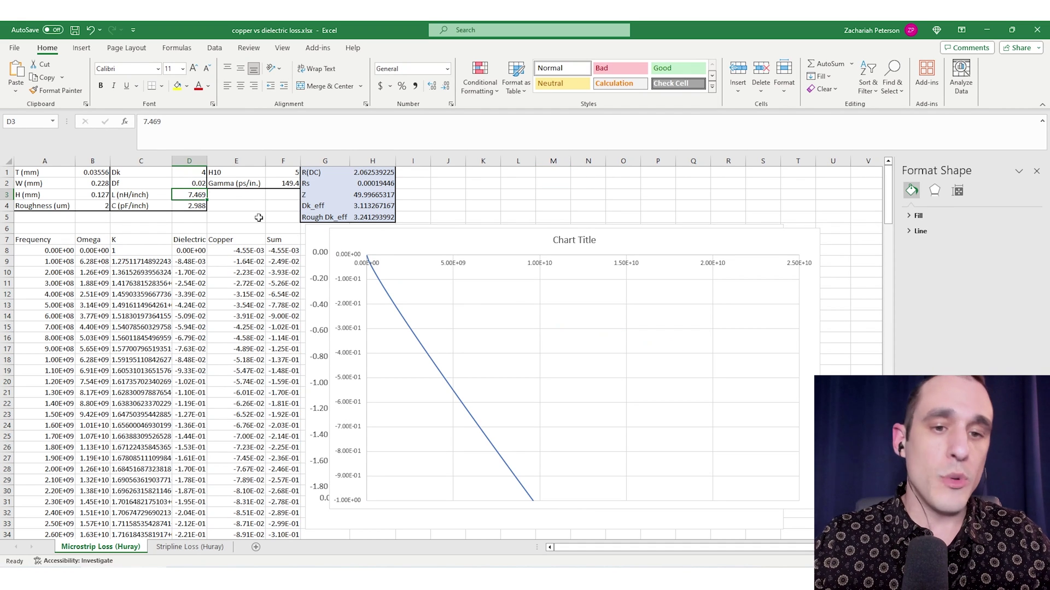
{"action": "left_click", "coordinate": [237, 206]}
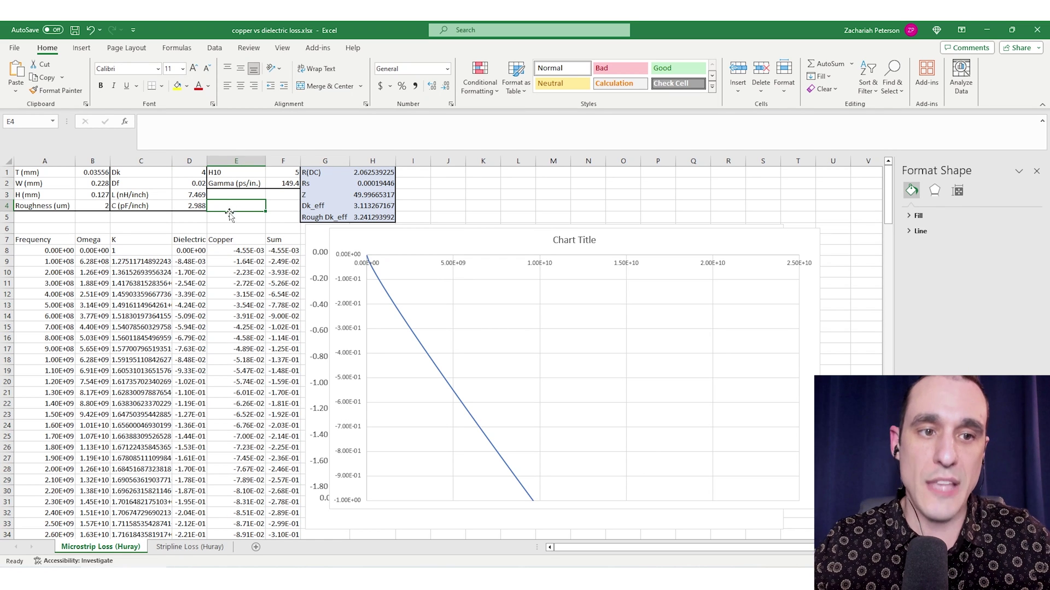
Change Df to 0.005, then return to D2 to enter a new value
{"action": "left_click", "coordinate": [192, 184]}
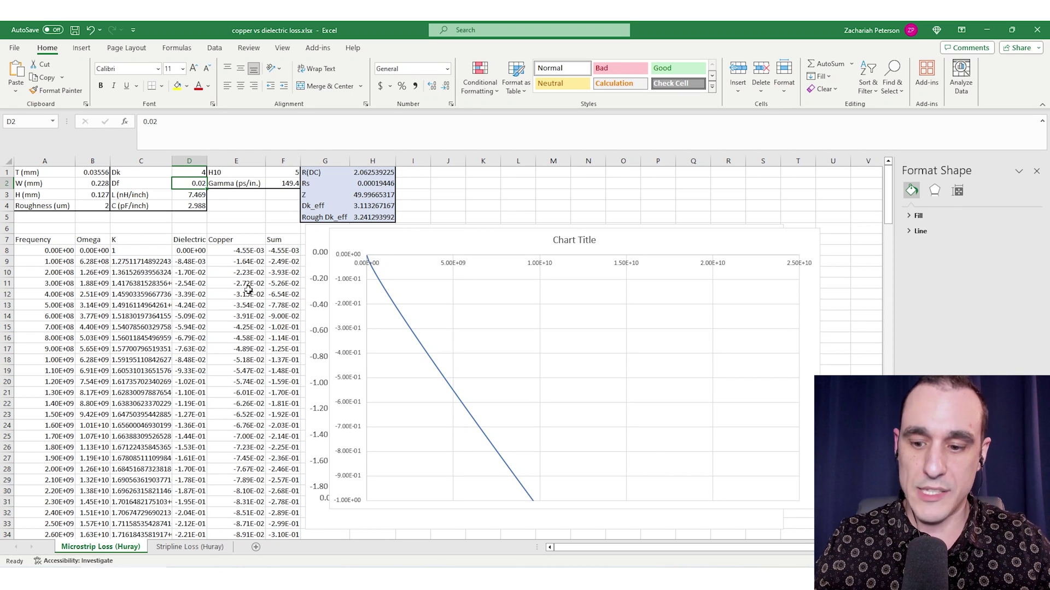
{"action": "type", "text": ".005"}
{"action": "key", "text": "Return"}
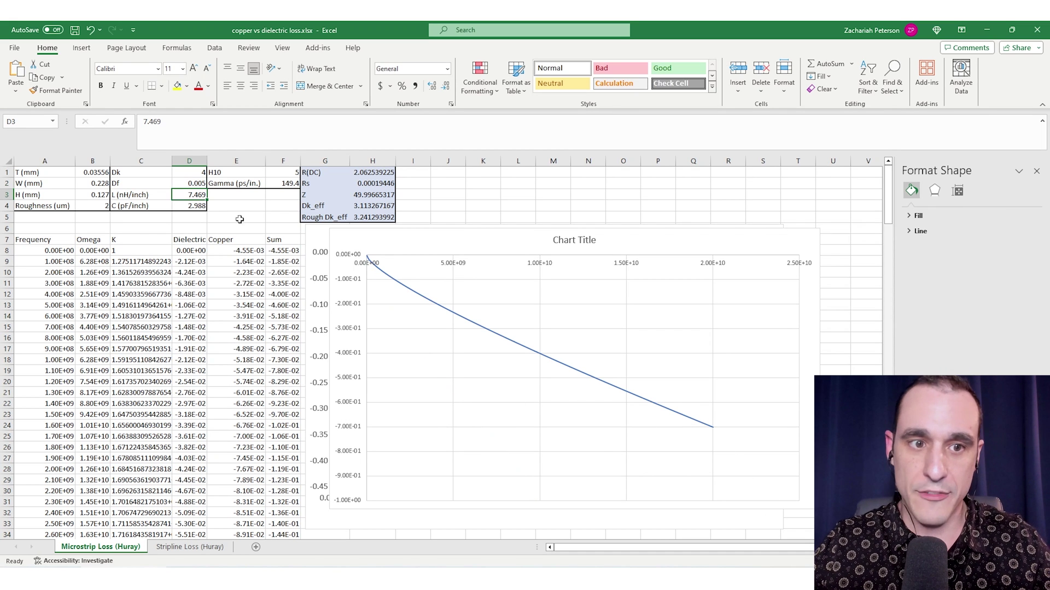
{"action": "key", "text": "Up"}
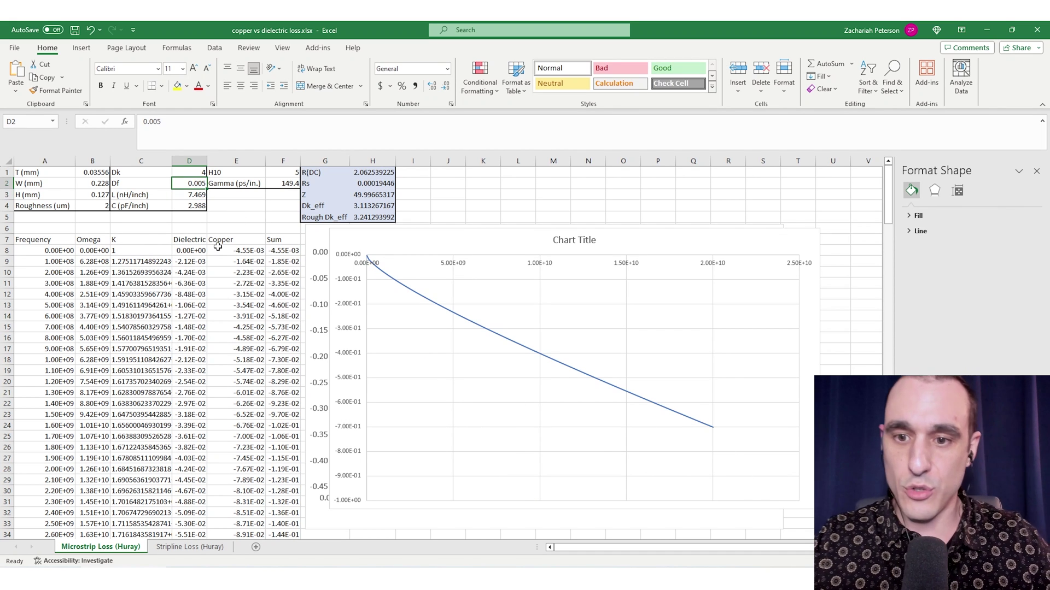
{"action": "type", "text": ".0"}
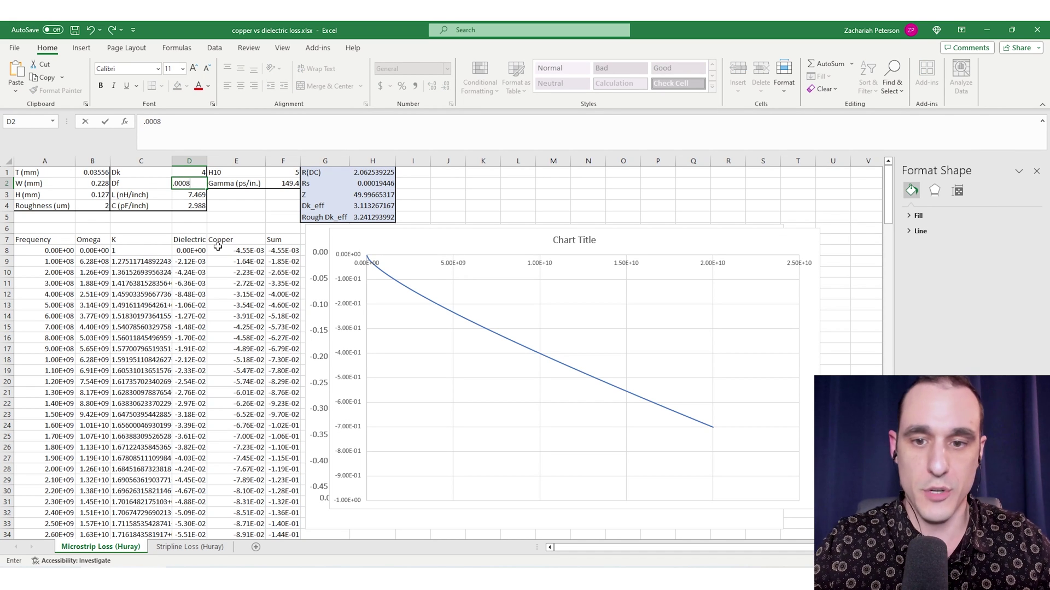
Commit Df of 0.0008, then set Df to 0 to remove dielectric loss
{"action": "key", "text": "Return"}
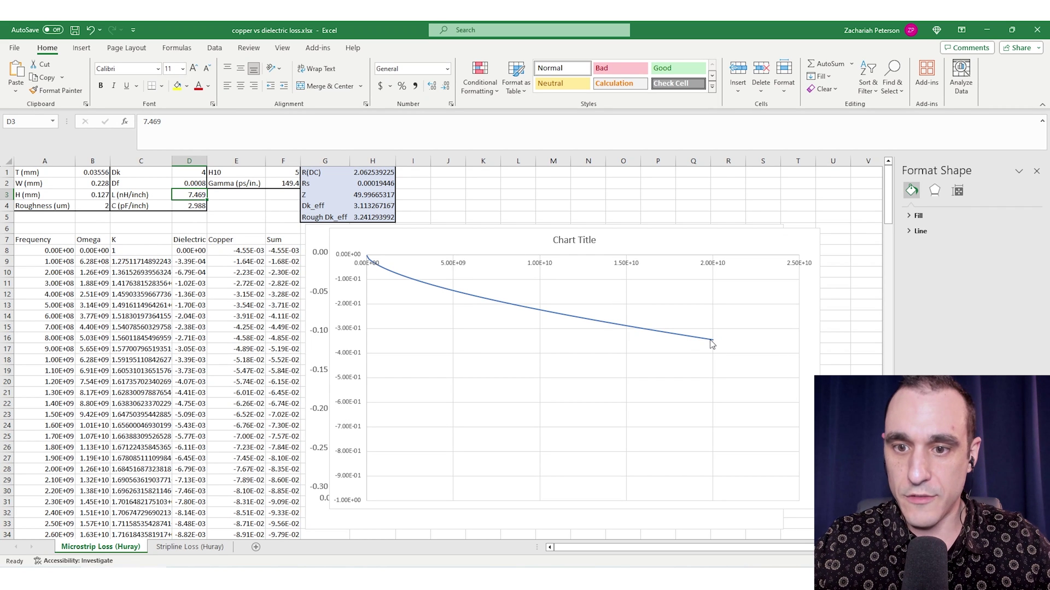
{"action": "mouse_move", "coordinate": [713, 343]}
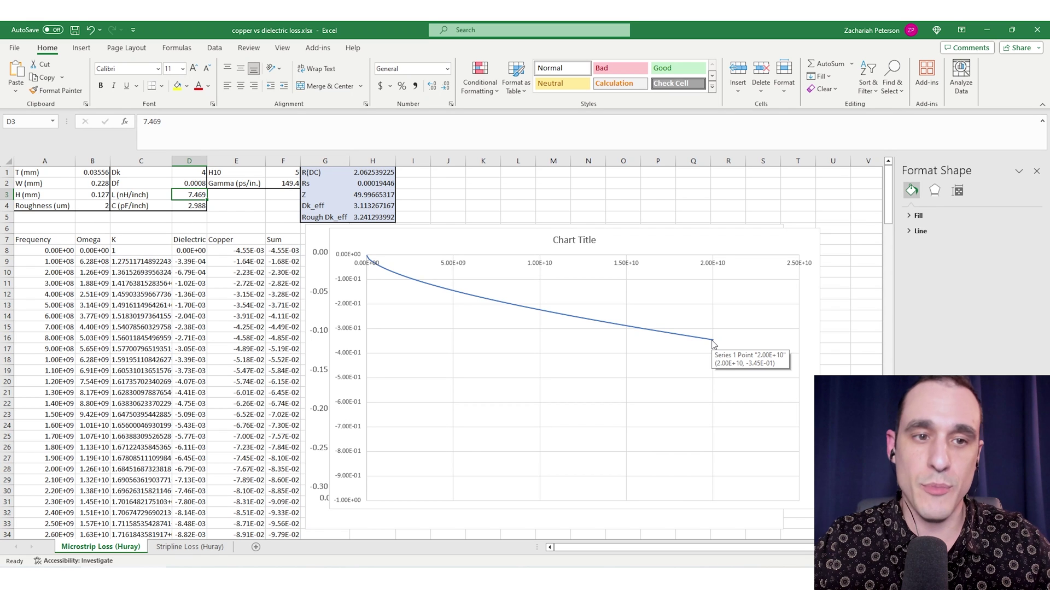
{"action": "key", "text": "Up"}
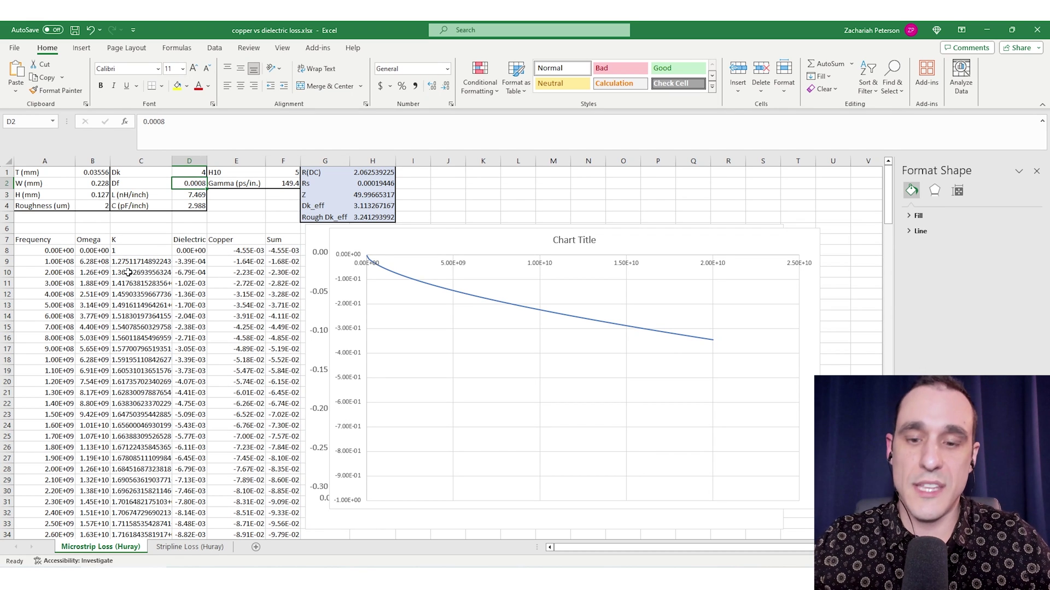
{"action": "type", "text": "0"}
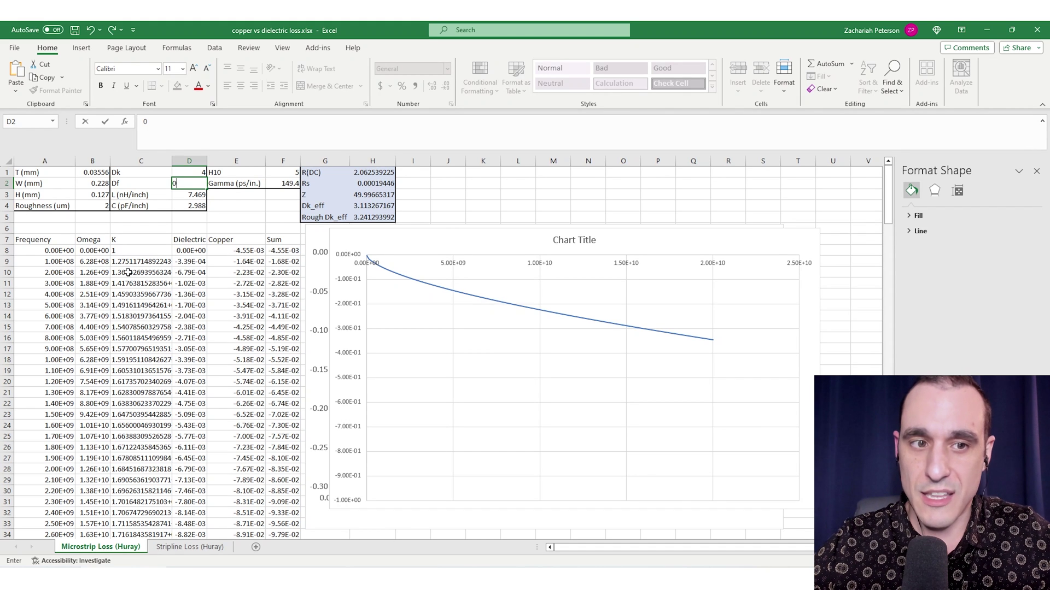
{"action": "key", "text": "Return"}
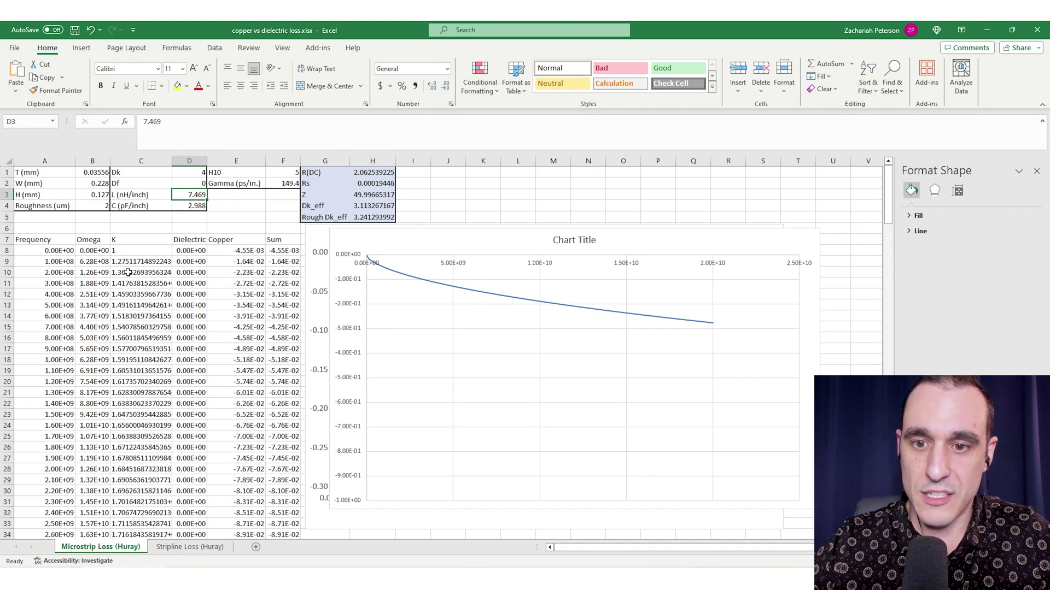
{"action": "left_click", "coordinate": [187, 183]}
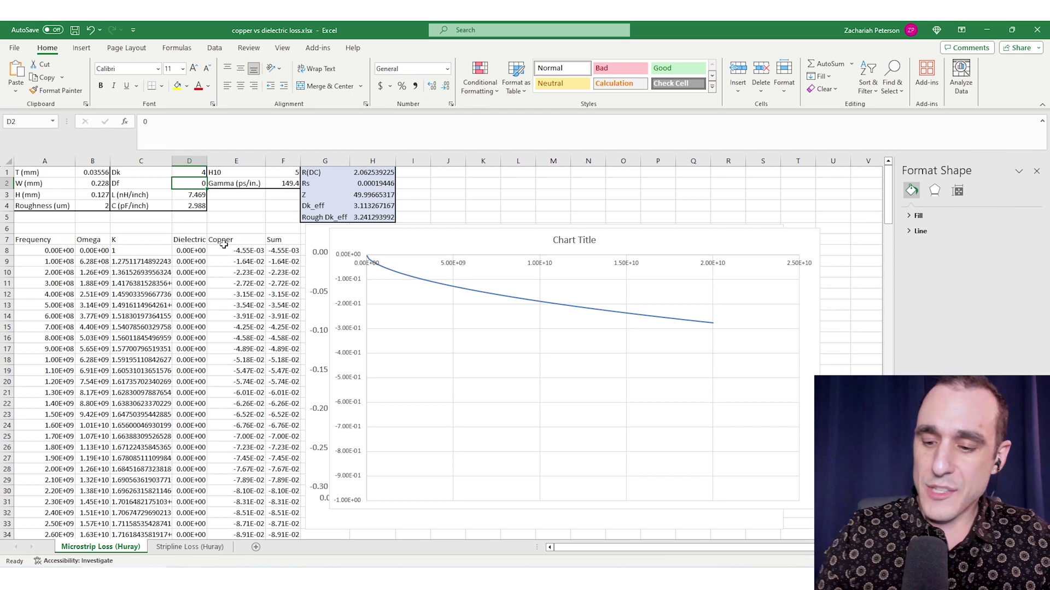
Set Df back to 0.0008 and move the Sum chart aside to reveal the comparison chart
{"action": "type", "text": ".000"}
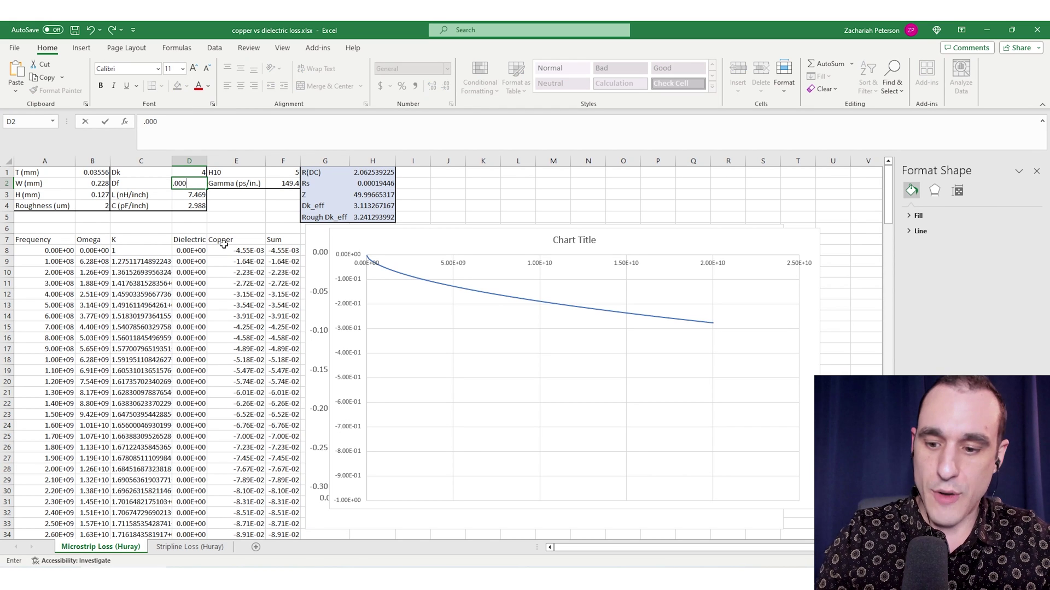
{"action": "type", "text": "8"}
{"action": "key", "text": "Return"}
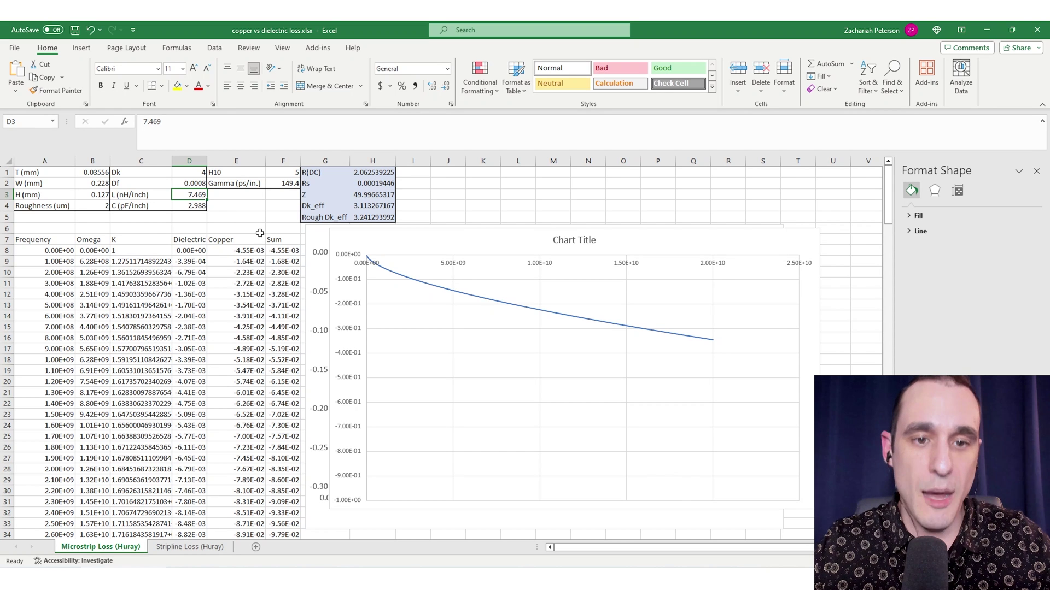
{"action": "mouse_move", "coordinate": [330, 245]}
{"action": "left_mouse_down"}
{"action": "mouse_move", "coordinate": [719, 248]}
{"action": "mouse_move", "coordinate": [316, 246]}
{"action": "left_mouse_up"}
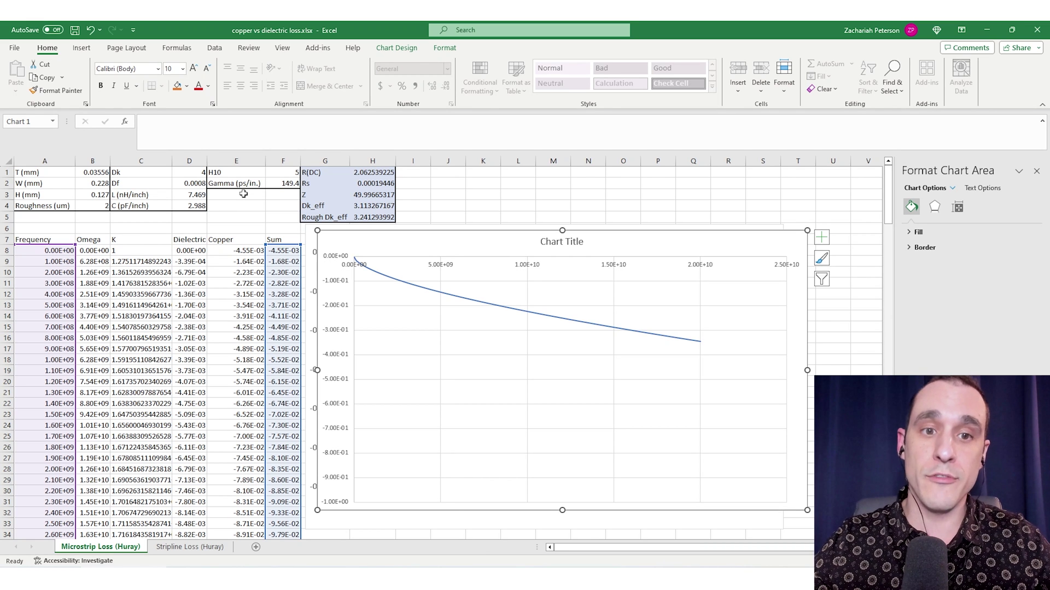
Review the Rs formula in H2, width in B2 and roughness in B4, then set H10 to 2
{"action": "left_click", "coordinate": [382, 185]}
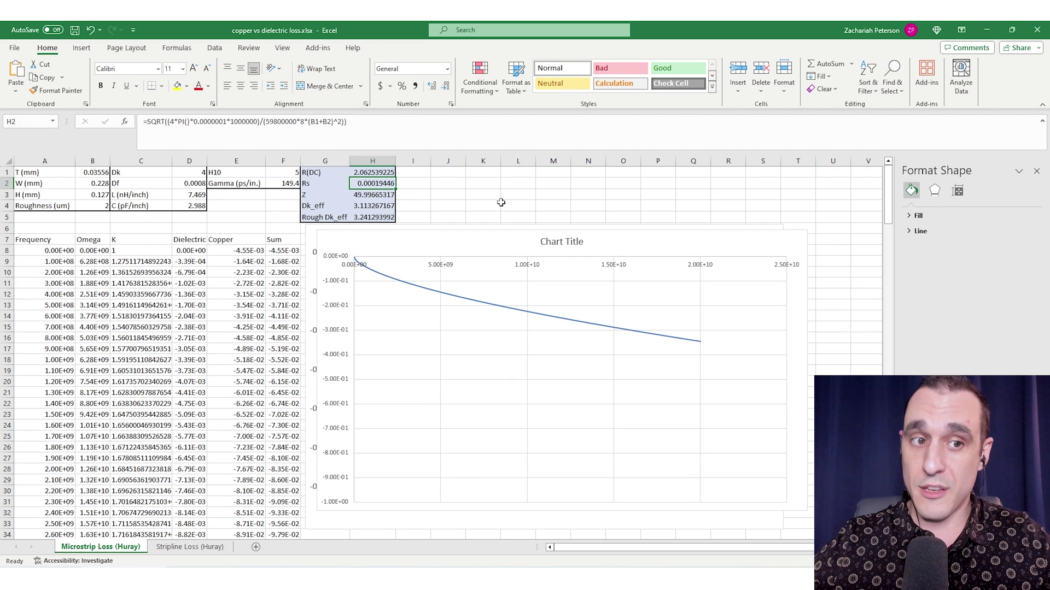
{"action": "left_click", "coordinate": [81, 187]}
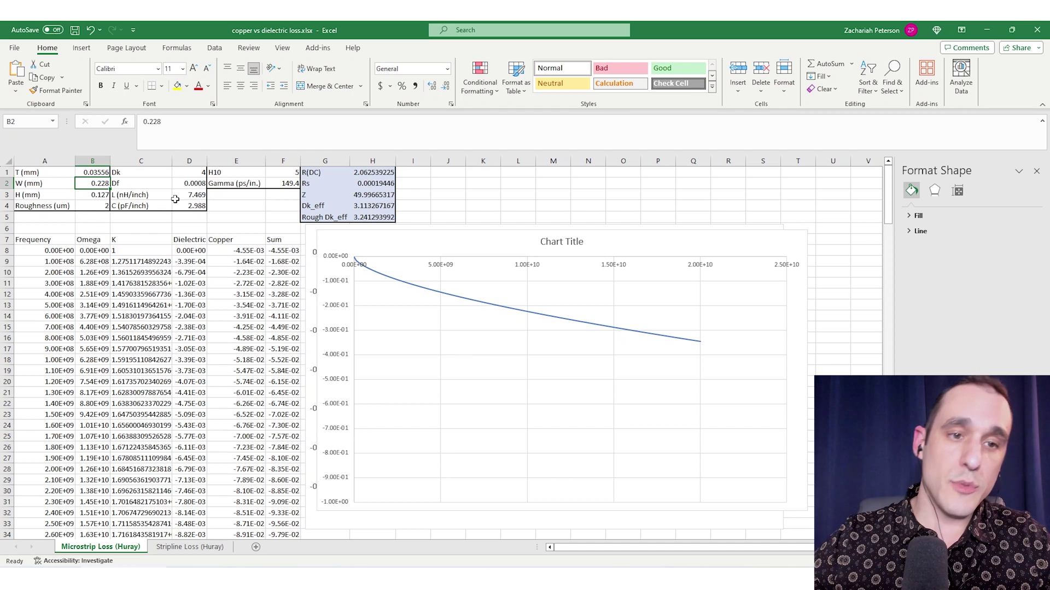
{"action": "left_click", "coordinate": [103, 205]}
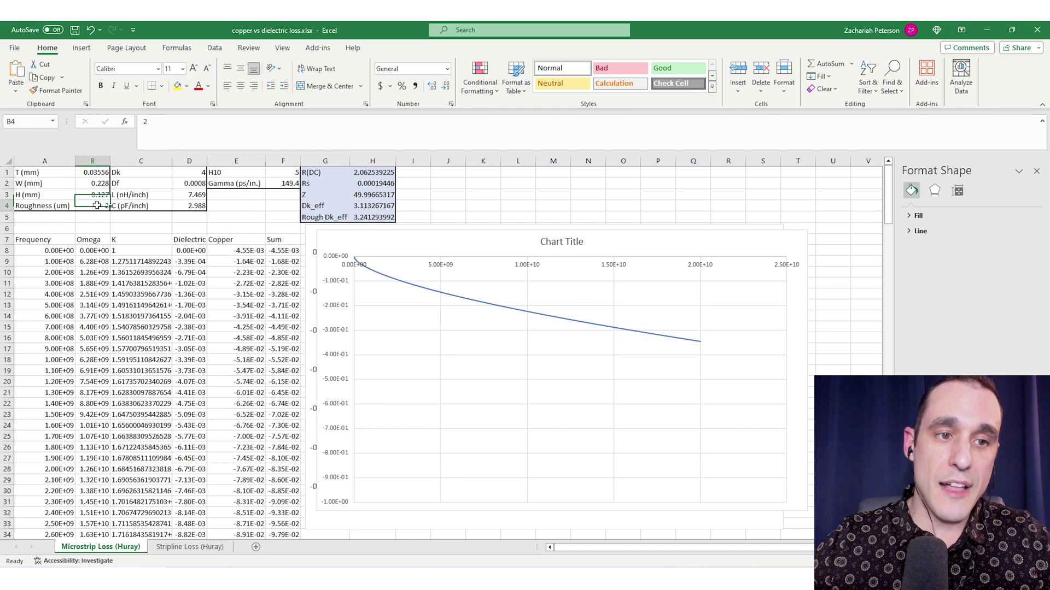
{"action": "left_click", "coordinate": [279, 173]}
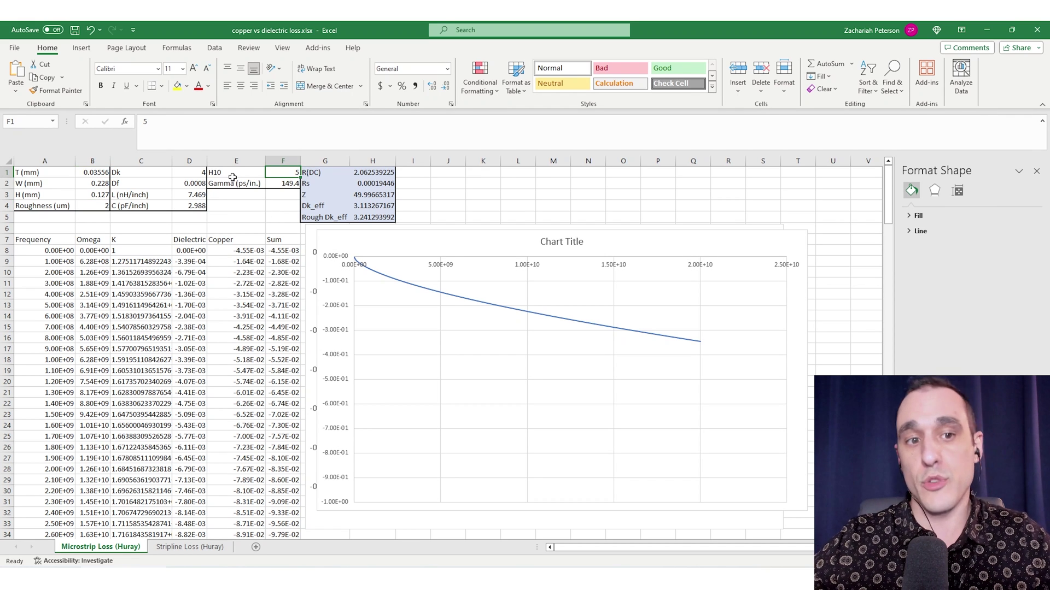
{"action": "type", "text": "2"}
{"action": "key", "text": "Return"}
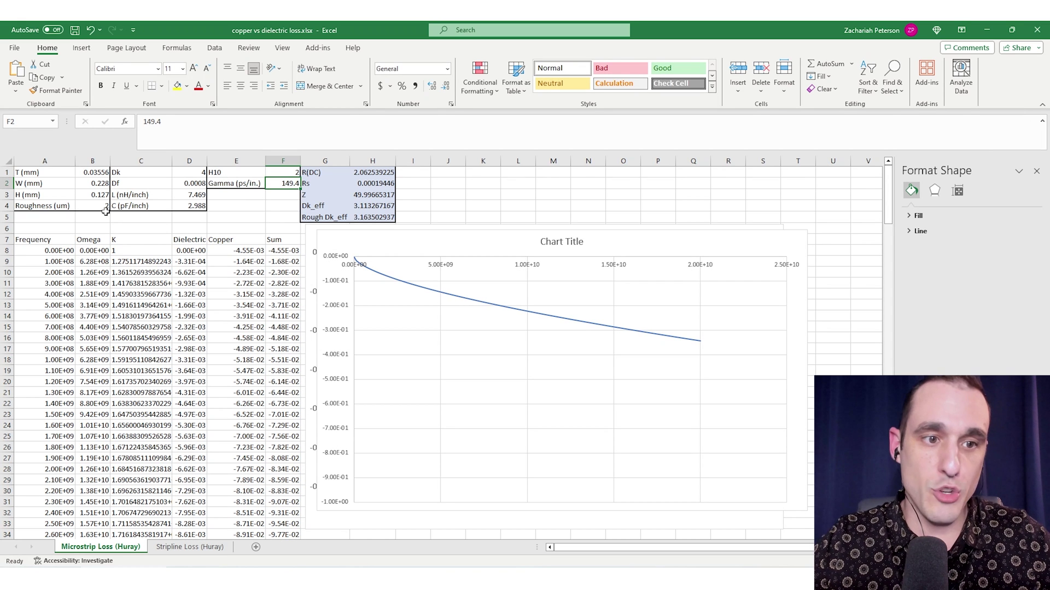
Try a roughness of 0.5 µm in B4, then undo the recent edits
{"action": "left_click", "coordinate": [105, 210]}
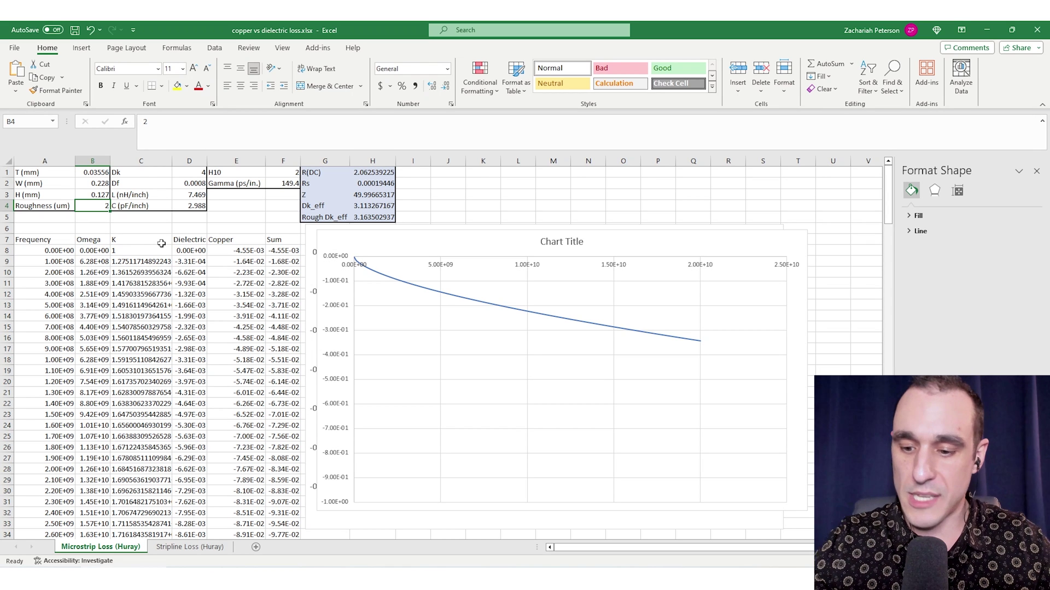
{"action": "type", "text": ".0"}
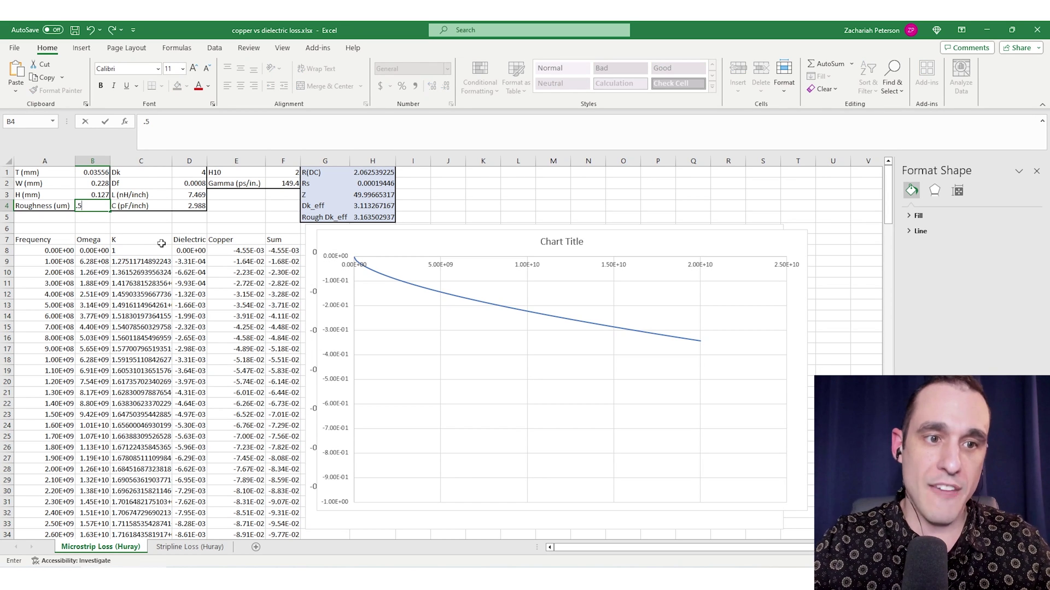
{"action": "key", "text": "Return"}
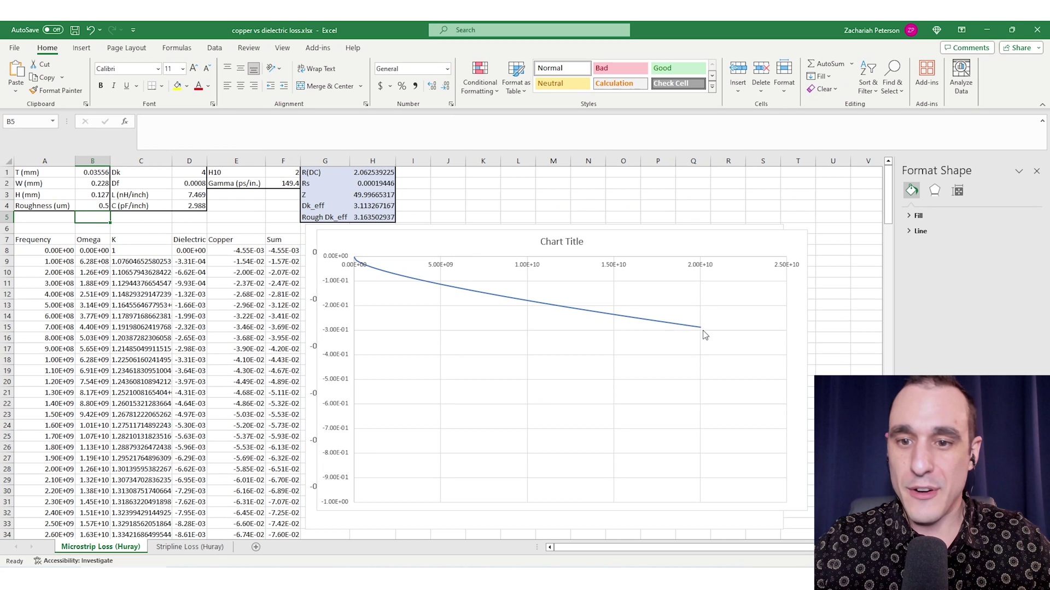
{"action": "mouse_move", "coordinate": [701, 330]}
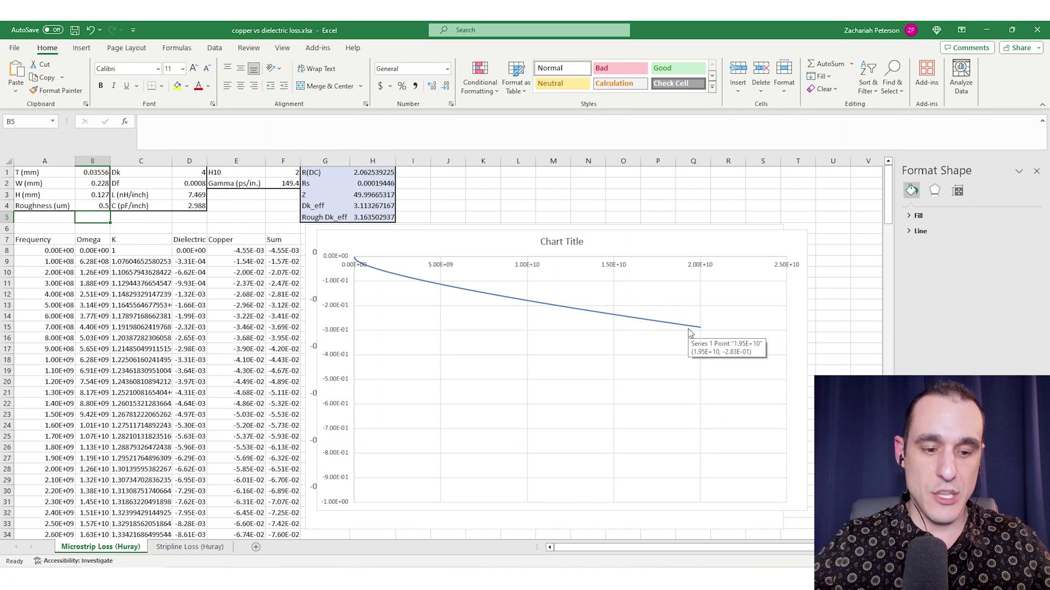
{"action": "key", "text": "ctrl+z"}
{"action": "key", "text": "ctrl+z"}
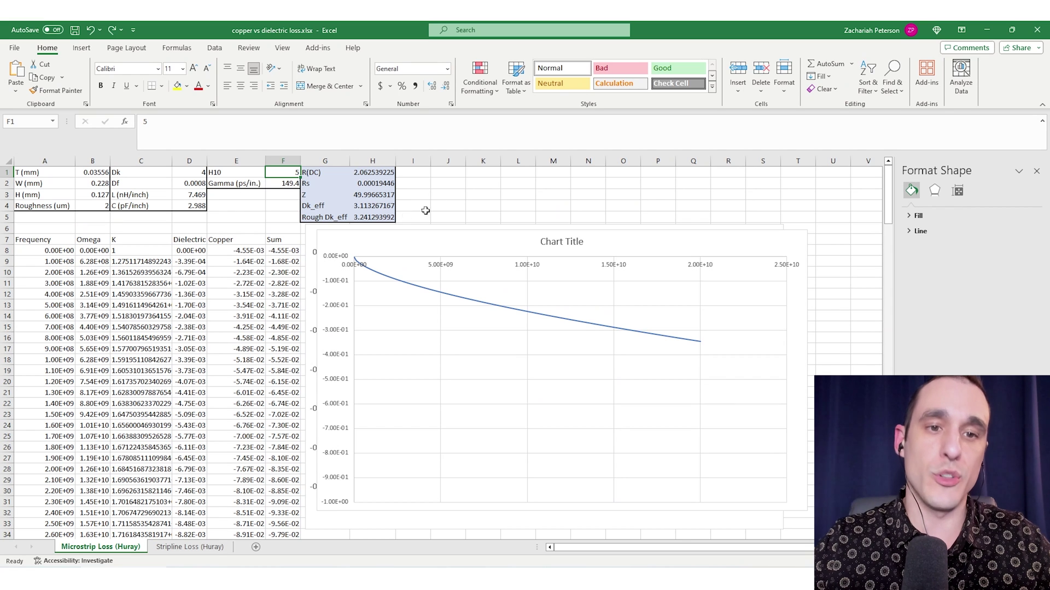
Review the trace width W, height H and the Dk value in D1
{"action": "left_click", "coordinate": [449, 185]}
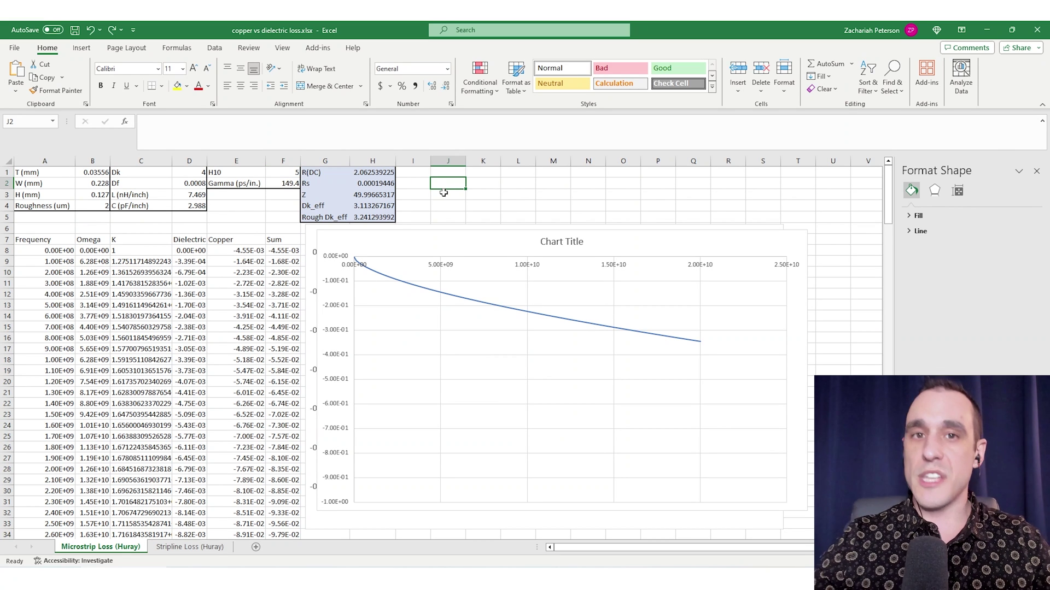
{"action": "left_click", "coordinate": [106, 183]}
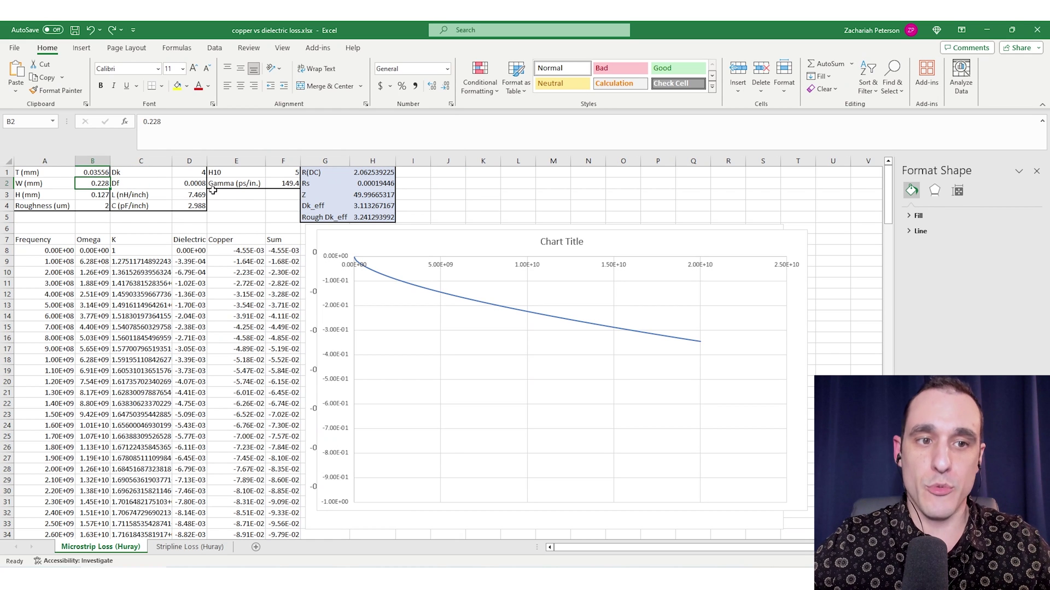
{"action": "key", "text": "Down"}
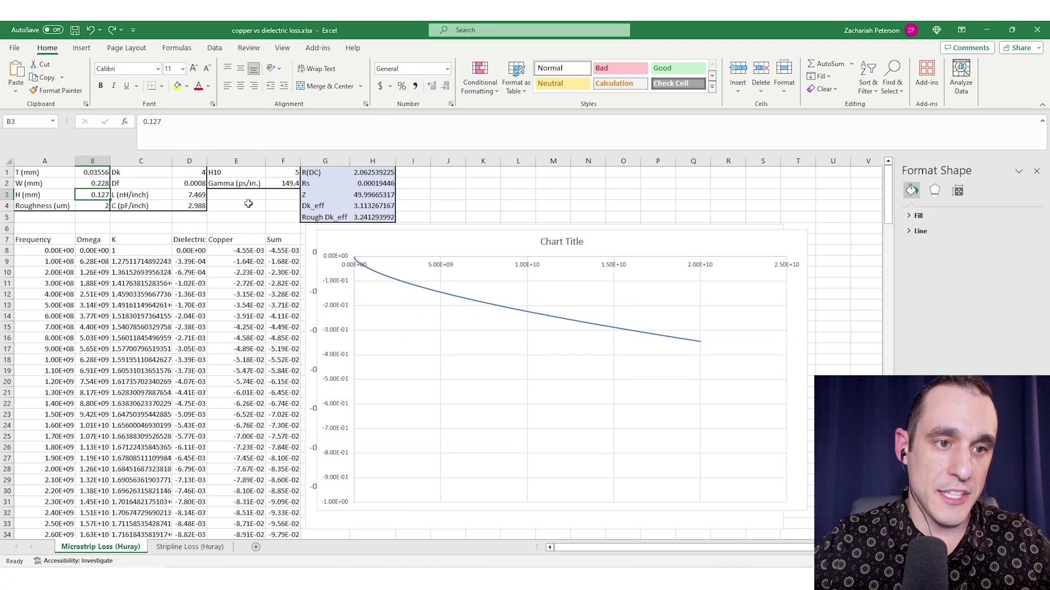
{"action": "left_click", "coordinate": [197, 175]}
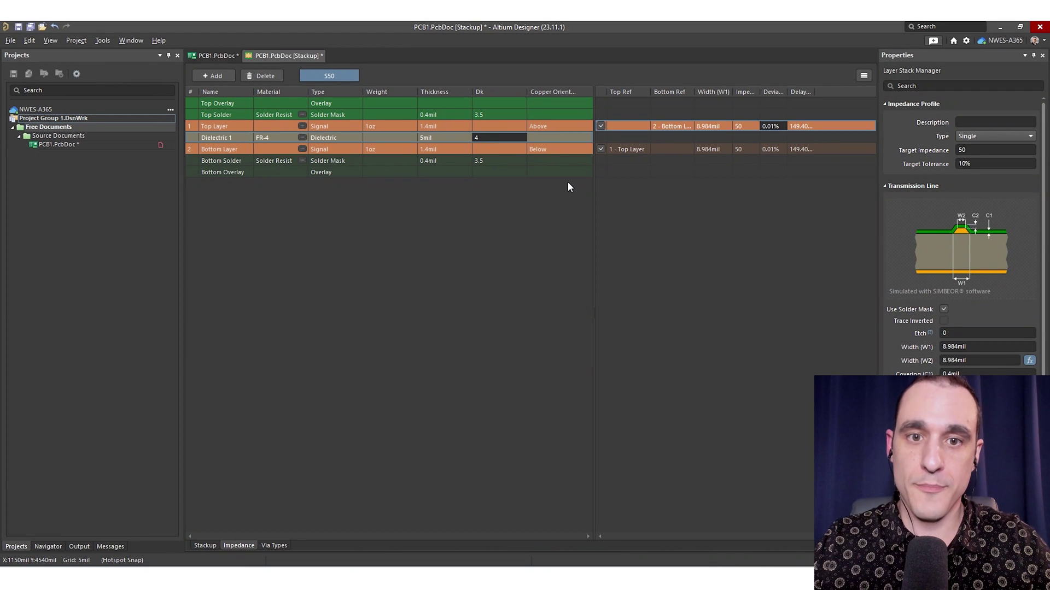
Enter 3 as Dielectric 1's Dk in the Layer Stack Manager
{"action": "type", "text": "3"}
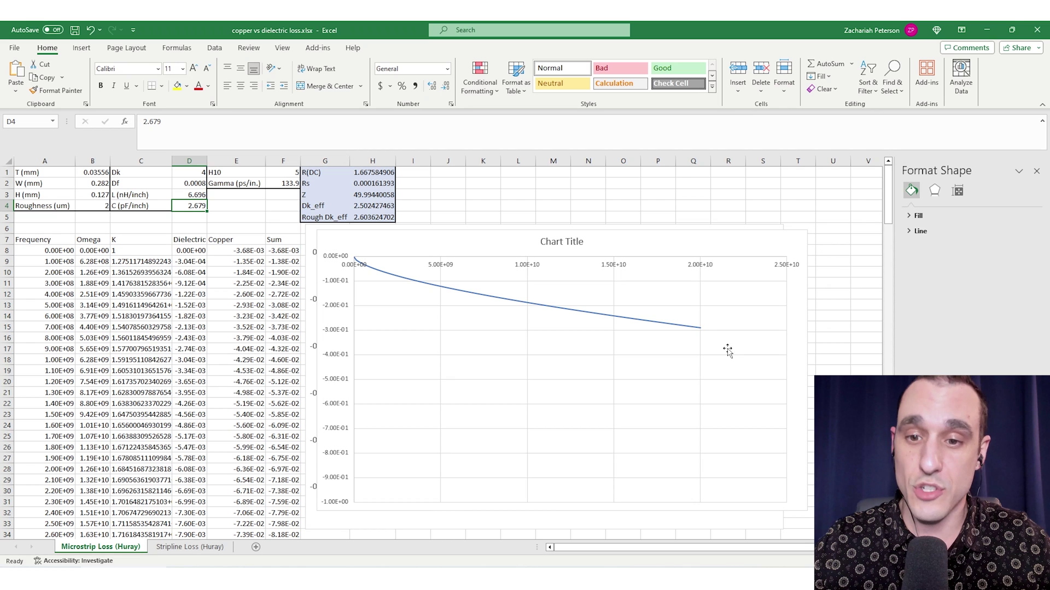
Enter a Dk value of 3 in cell D1
{"action": "mouse_move", "coordinate": [700, 329]}
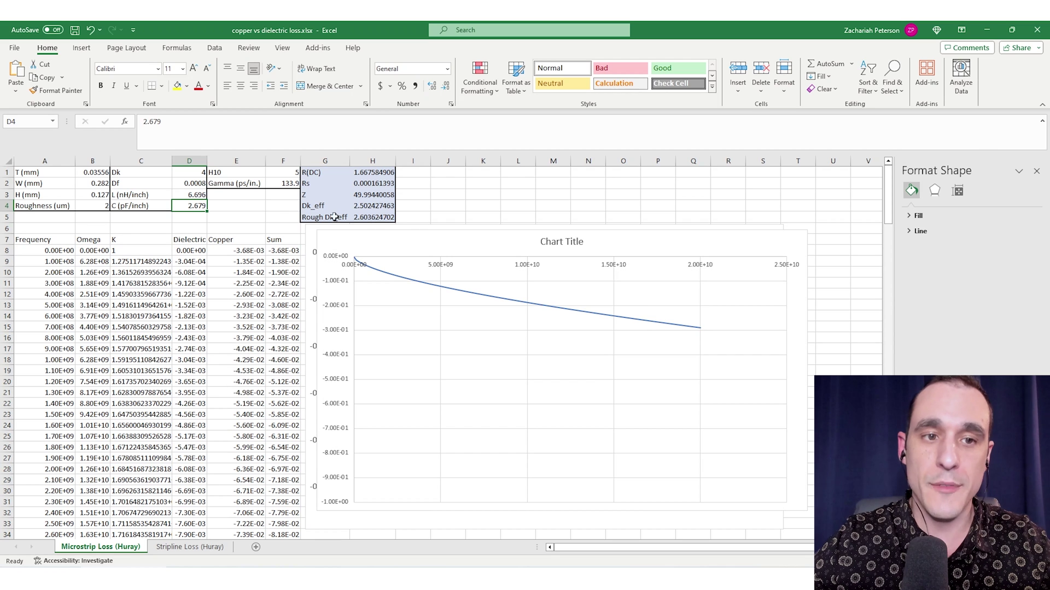
{"action": "left_click", "coordinate": [195, 173]}
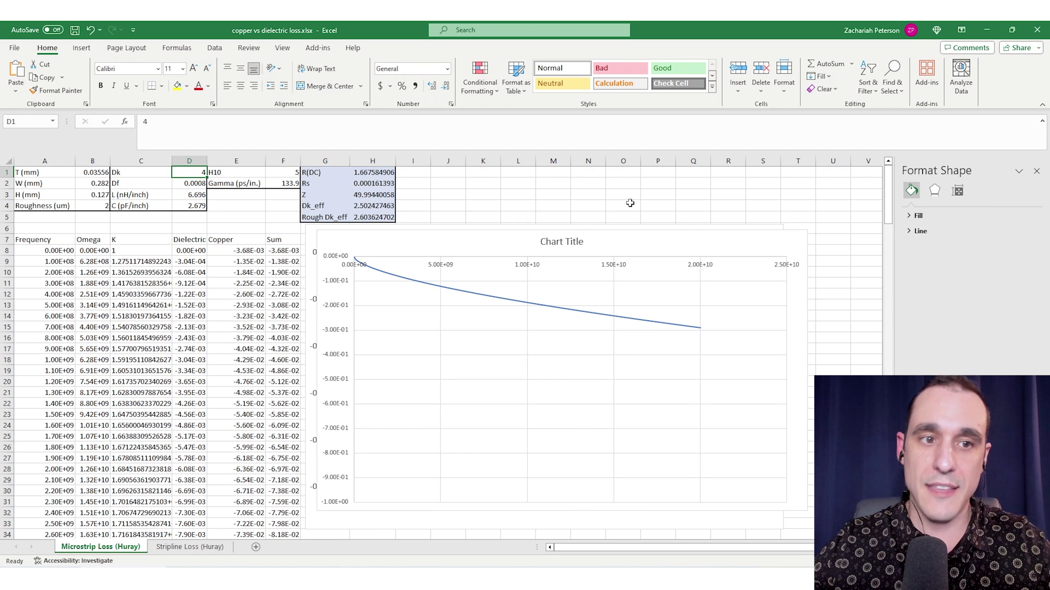
{"action": "type", "text": "3"}
{"action": "key", "text": "Return"}
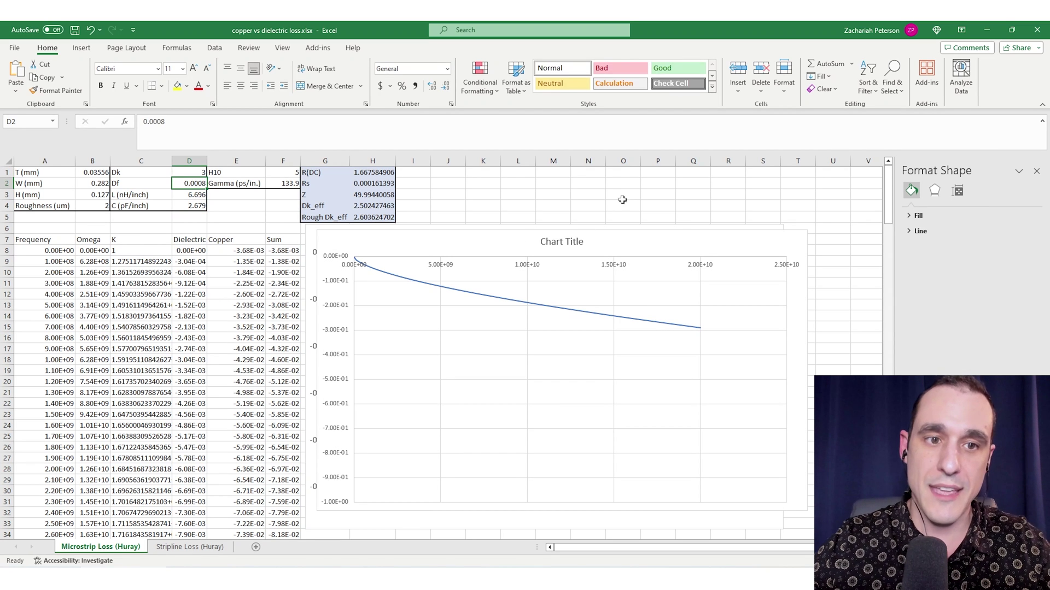
Check the updated Dk, the Gamma value in F2 and the Dk_eff formulas in H4 and H5
{"action": "left_click", "coordinate": [192, 176]}
{"action": "left_click", "coordinate": [282, 184]}
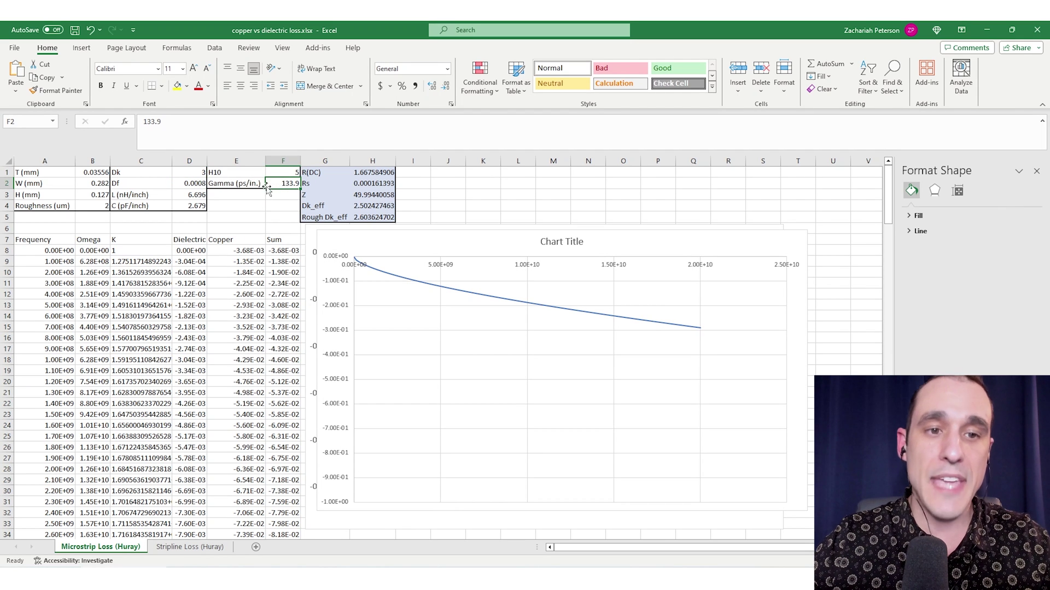
{"action": "left_click", "coordinate": [382, 206]}
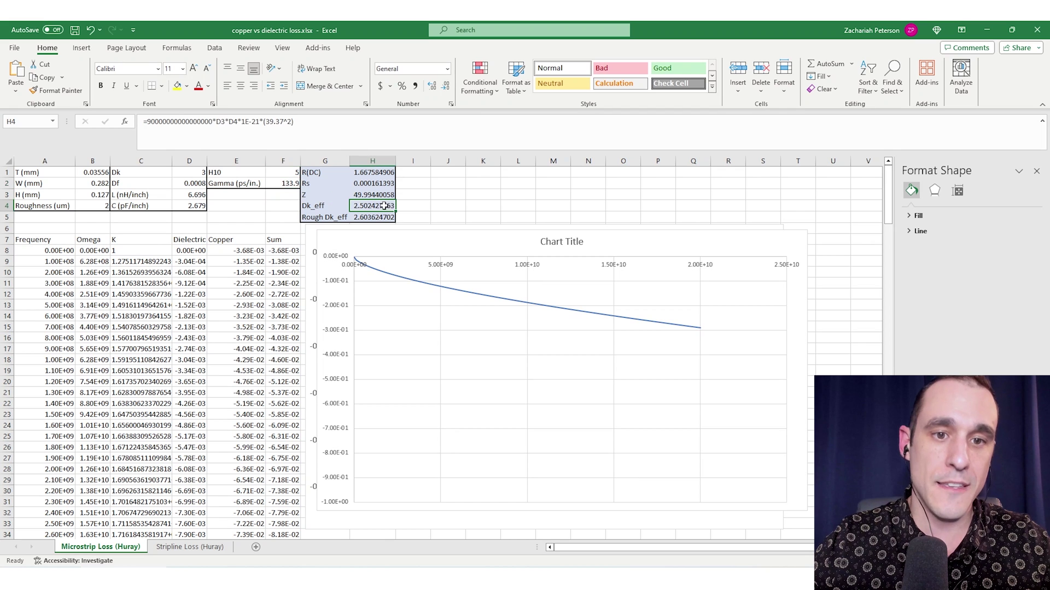
{"action": "left_click", "coordinate": [384, 218]}
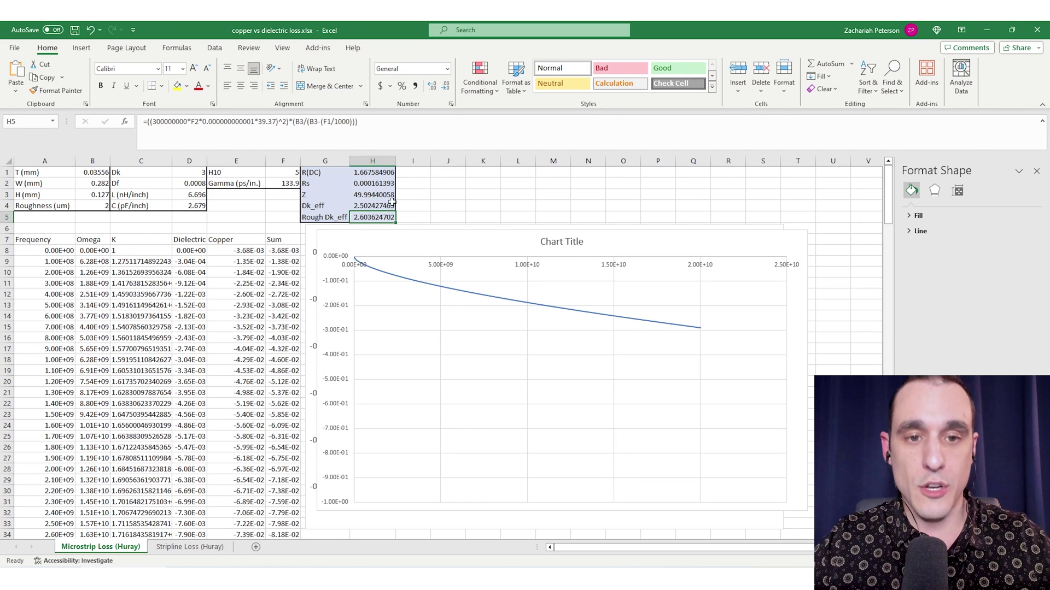
{"action": "left_click", "coordinate": [288, 184]}
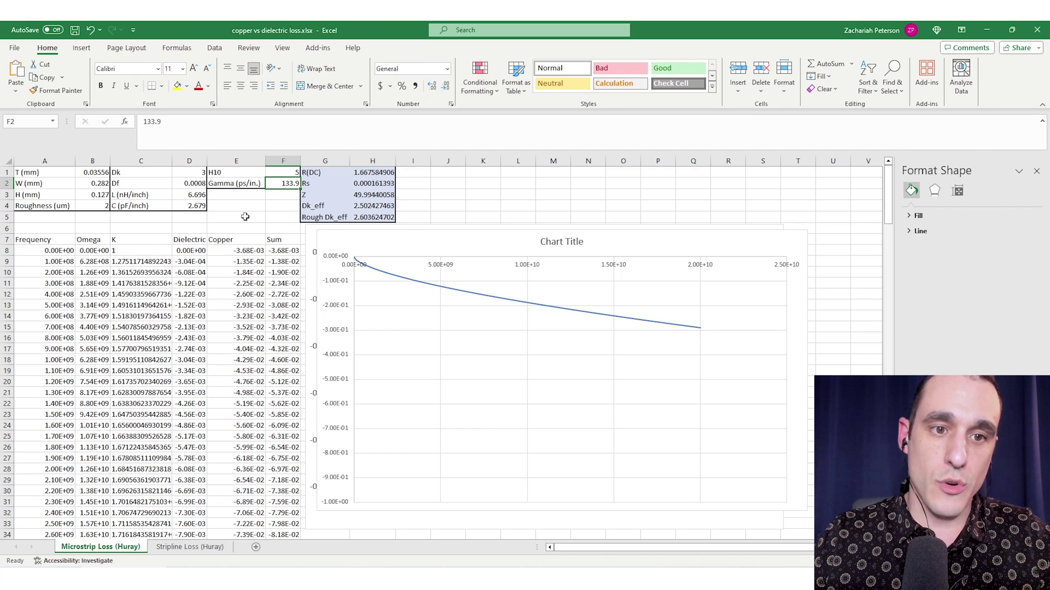
Drag the single-series chart to the right to uncover the Copper vs. Dielectric Comparison chart
{"action": "left_click", "coordinate": [248, 204]}
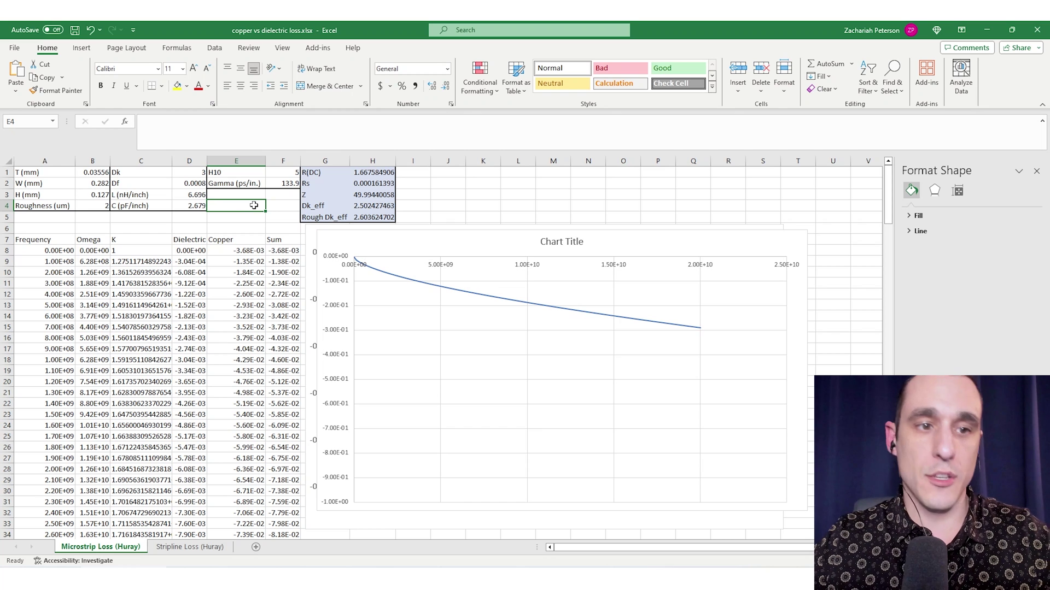
{"action": "left_click", "coordinate": [192, 173]}
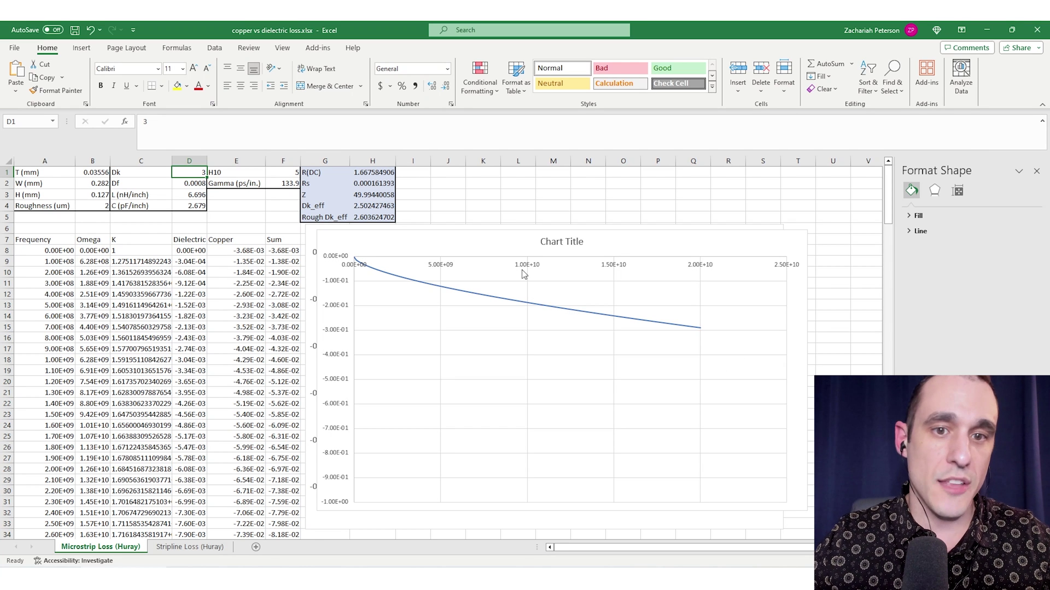
{"action": "left_click_drag", "start_coordinate": [366, 238], "coordinate": [841, 225]}
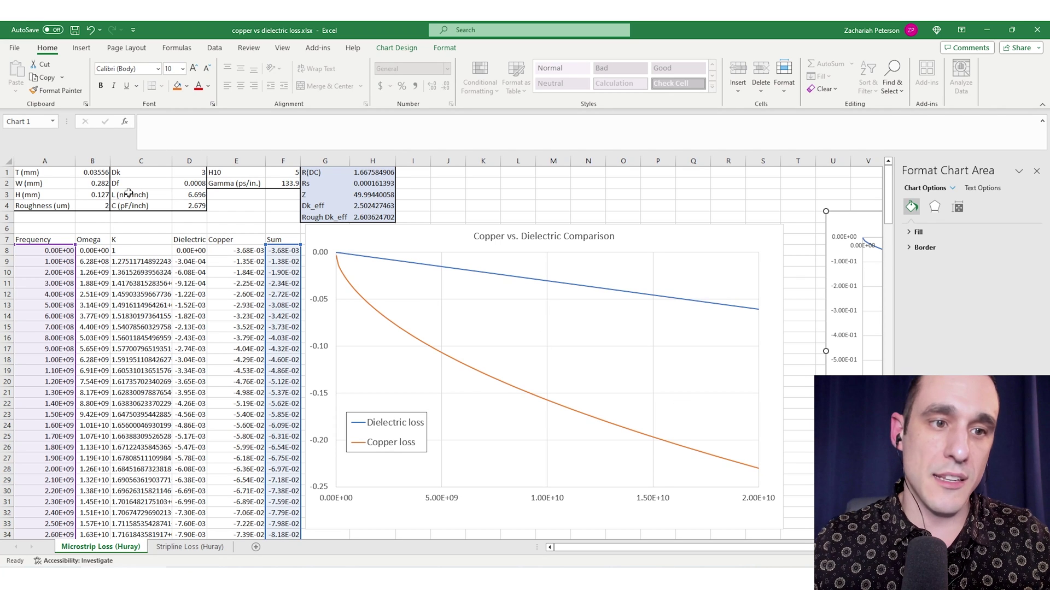
Deselect the comparison chart and select cell F1 for a new value
{"action": "left_click", "coordinate": [108, 205]}
{"action": "left_click", "coordinate": [295, 172]}
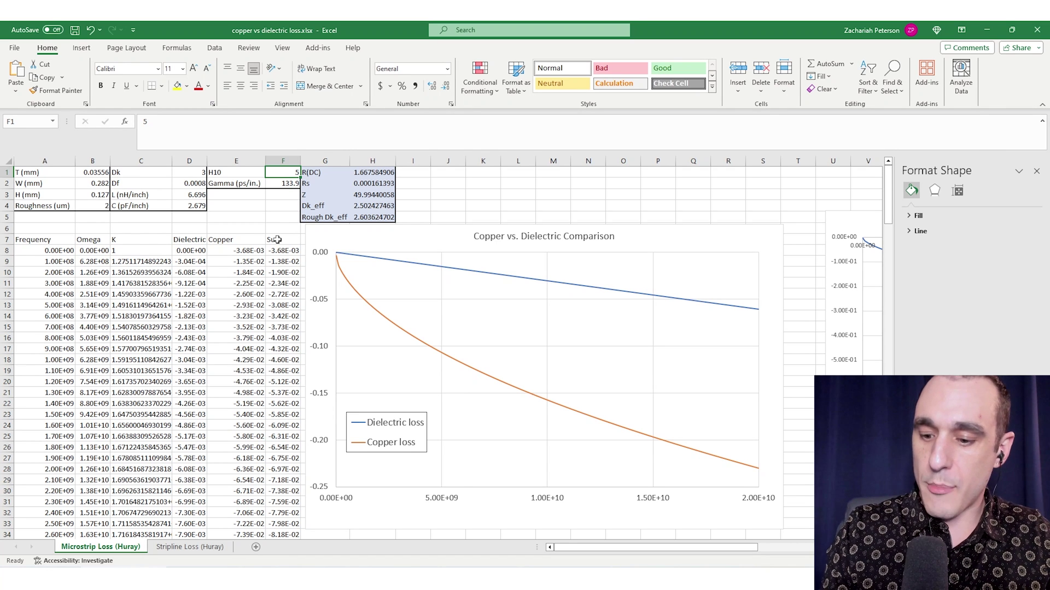
Set F1 to 1 and enter a roughness of 0.03 in B4
{"action": "type", "text": "1"}
{"action": "key", "text": "Return"}
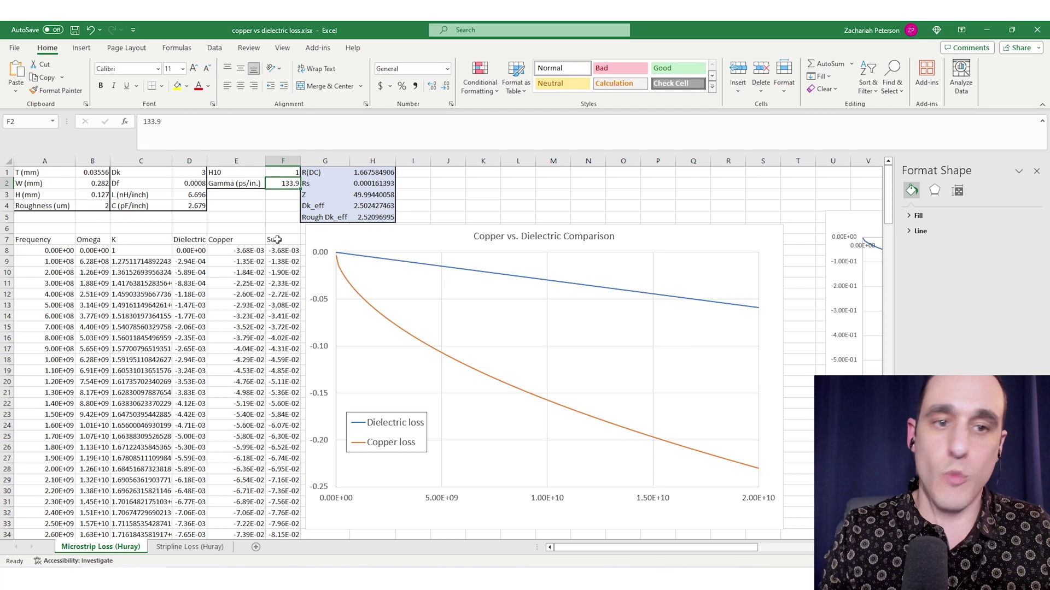
{"action": "left_click", "coordinate": [98, 209]}
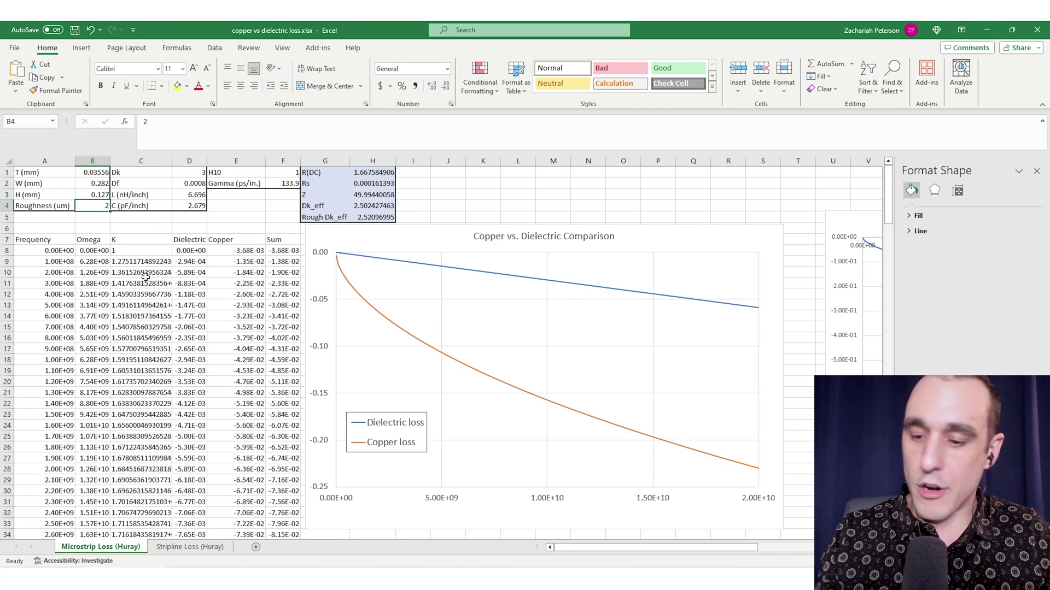
{"action": "type", "text": "0.03"}
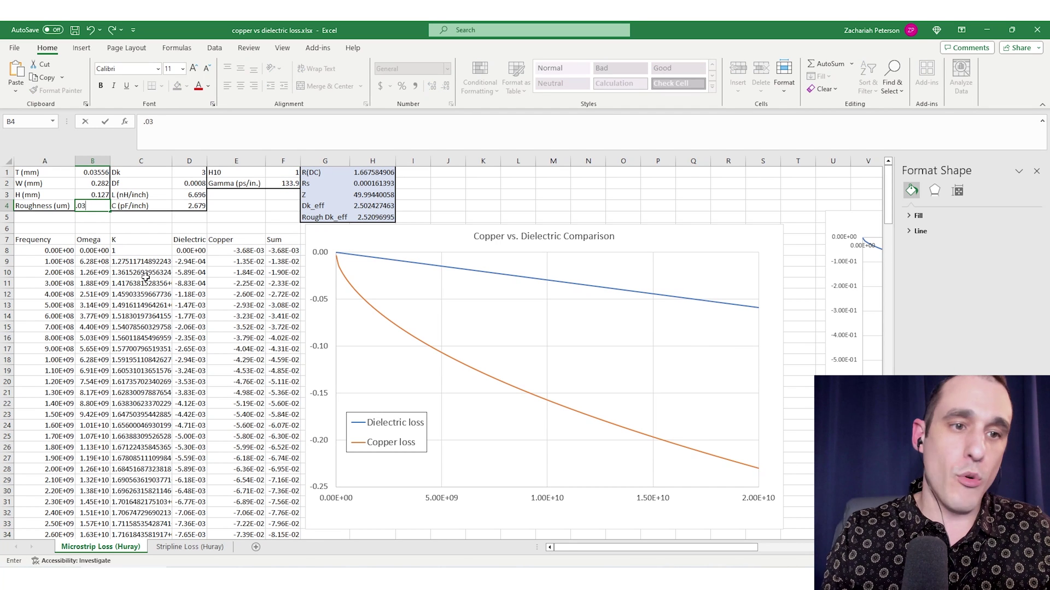
{"action": "key", "text": "Return"}
Correct the roughness in B4 to 0.3 and scroll right to show the single-series loss chart
{"action": "key", "text": "Up"}
{"action": "type", "text": "0.3"}
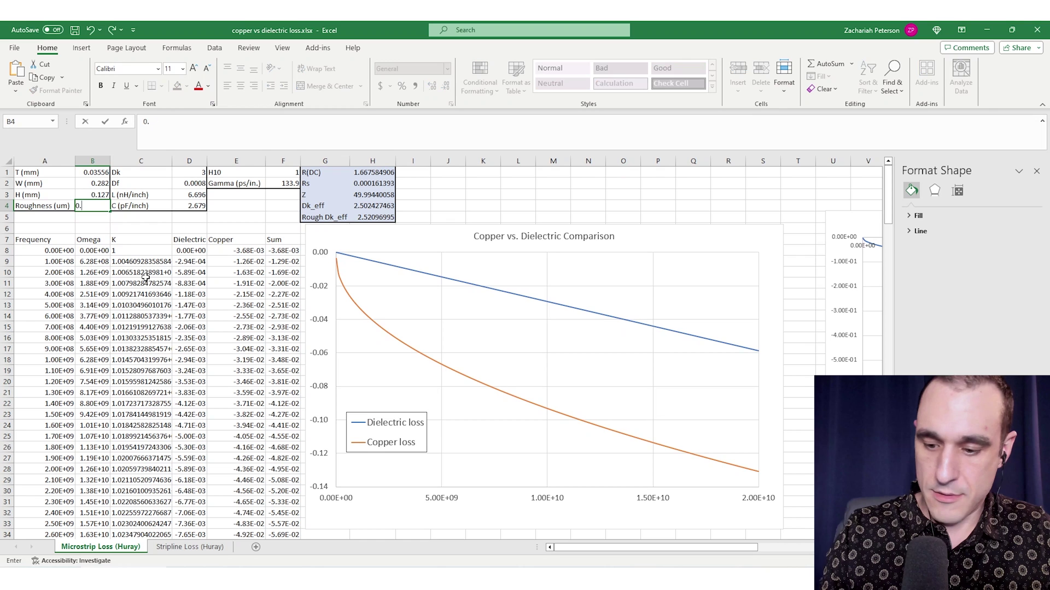
{"action": "key", "text": "Return"}
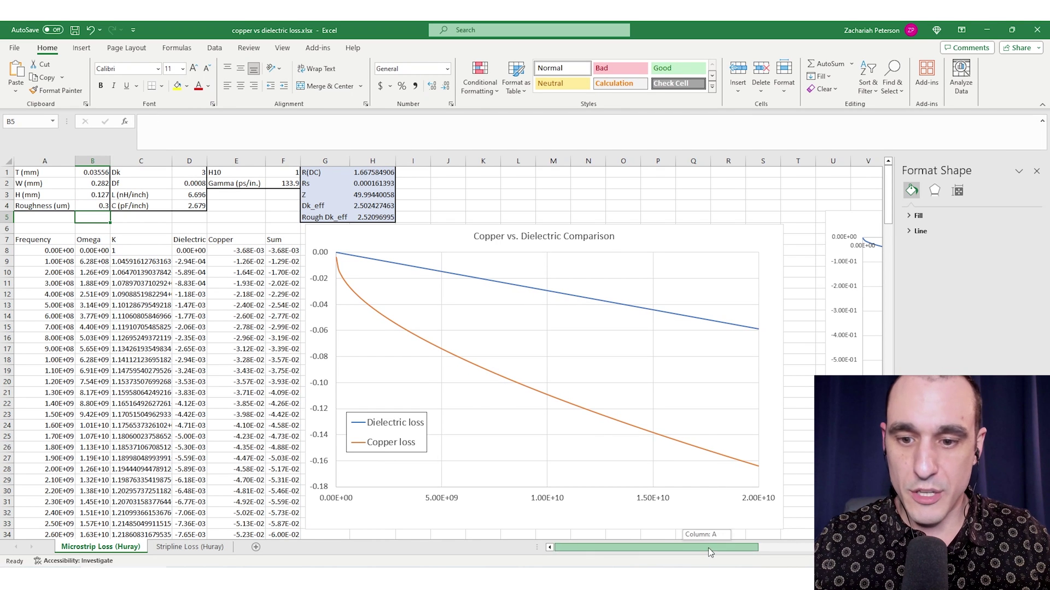
{"action": "left_click_drag", "start_coordinate": [707, 548], "coordinate": [823, 549]}
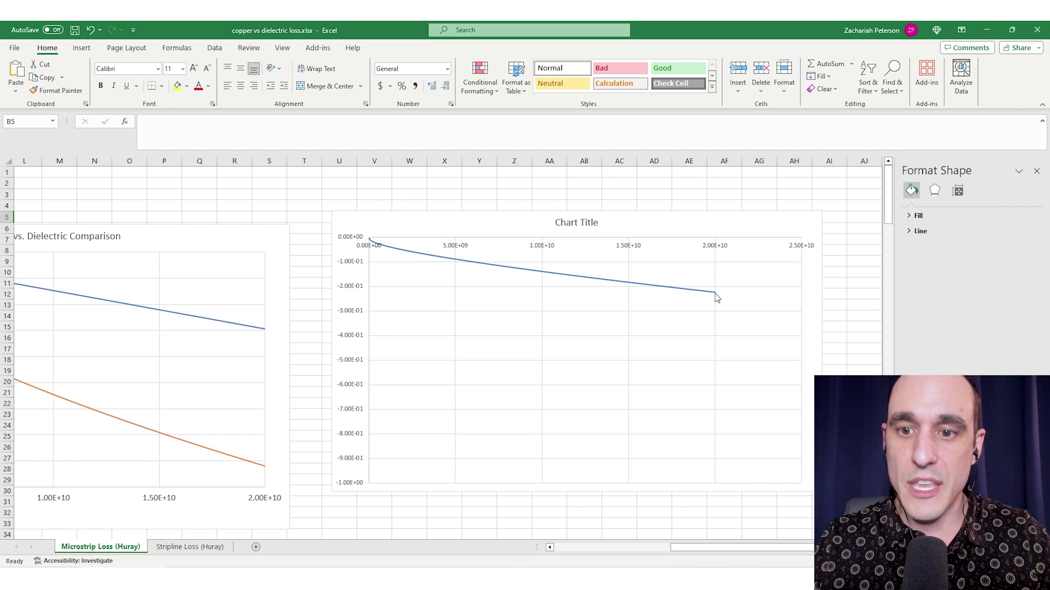
{"action": "mouse_move", "coordinate": [717, 298]}
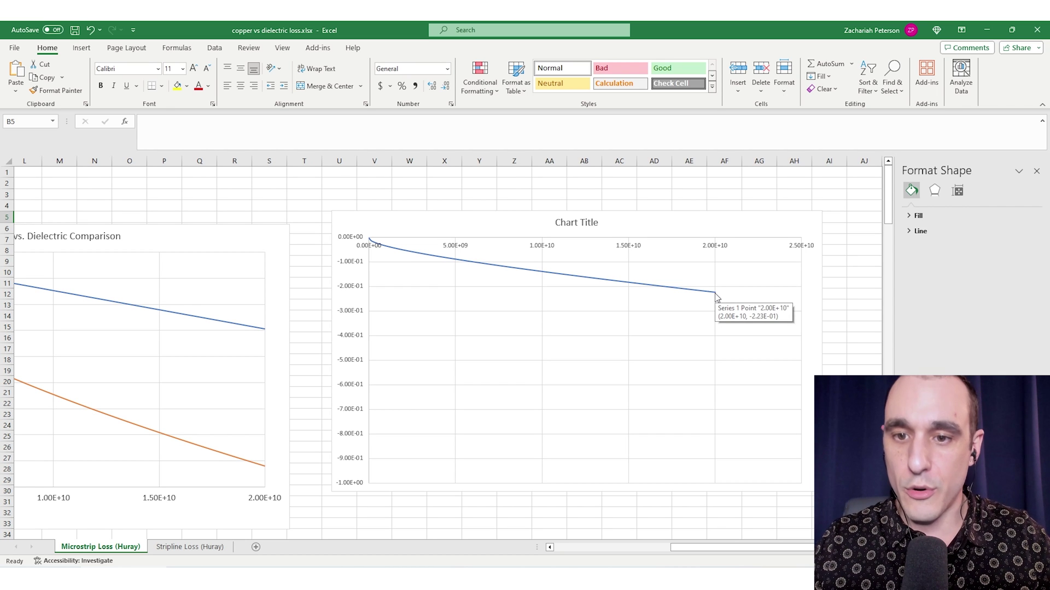